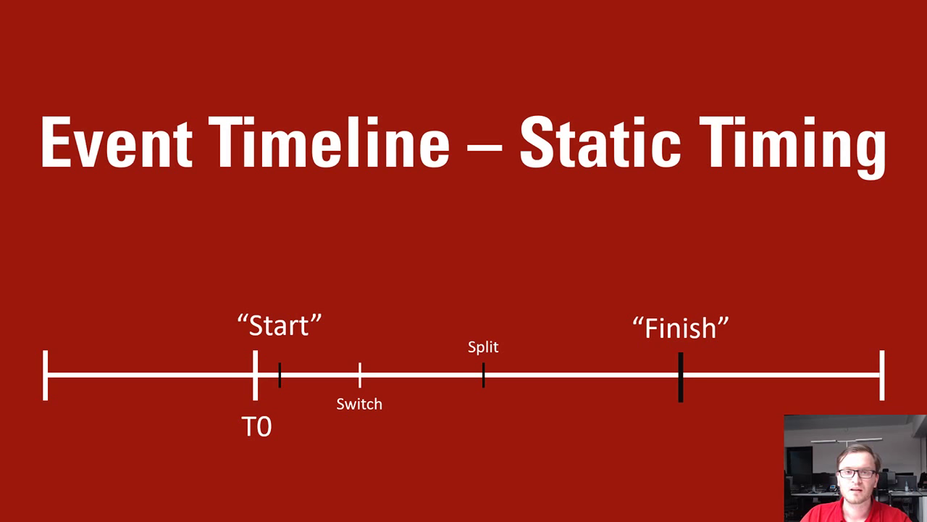
left_click(404, 196)
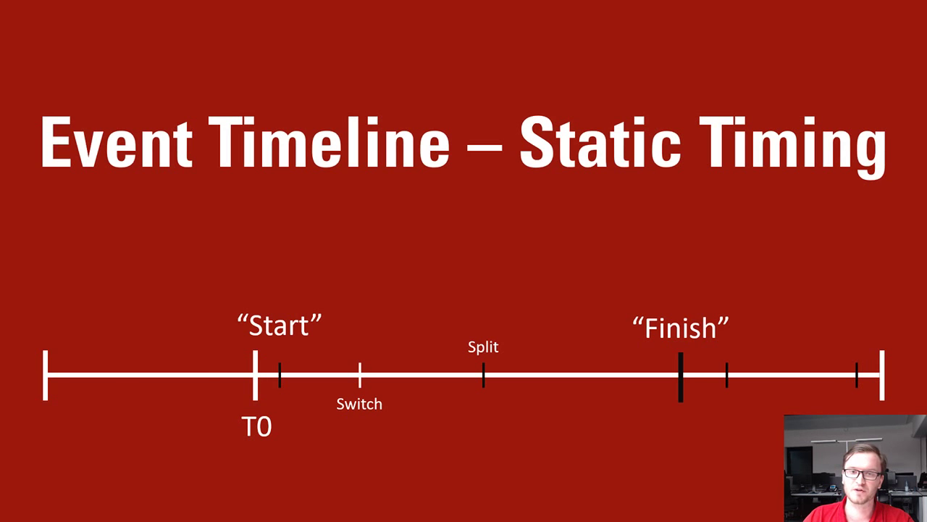
left_click(490, 202)
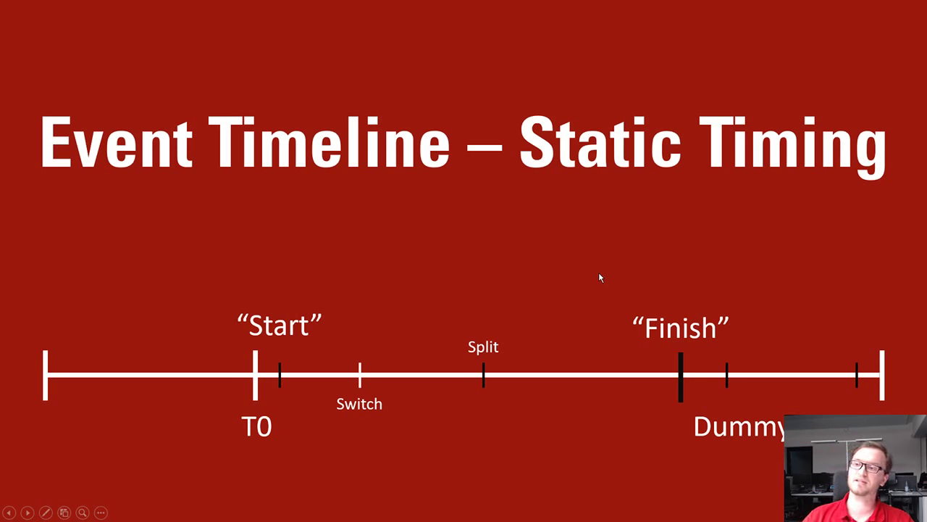
Switch to the Fun Run - Static event in Chrome and review its basic settings, contests, timing points and results definitions
key("alt+Tab")
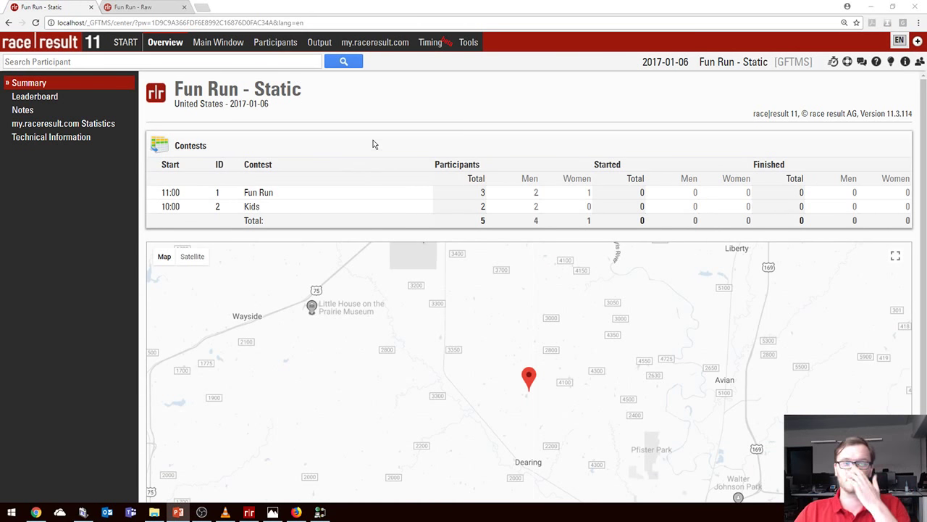
left_click_drag(282, 207, 244, 207)
left_click(246, 206)
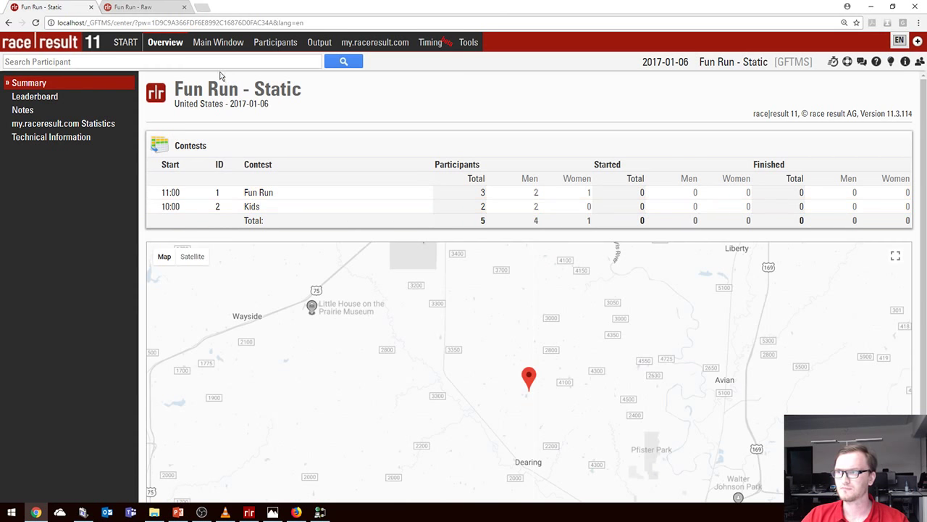
left_click(214, 46)
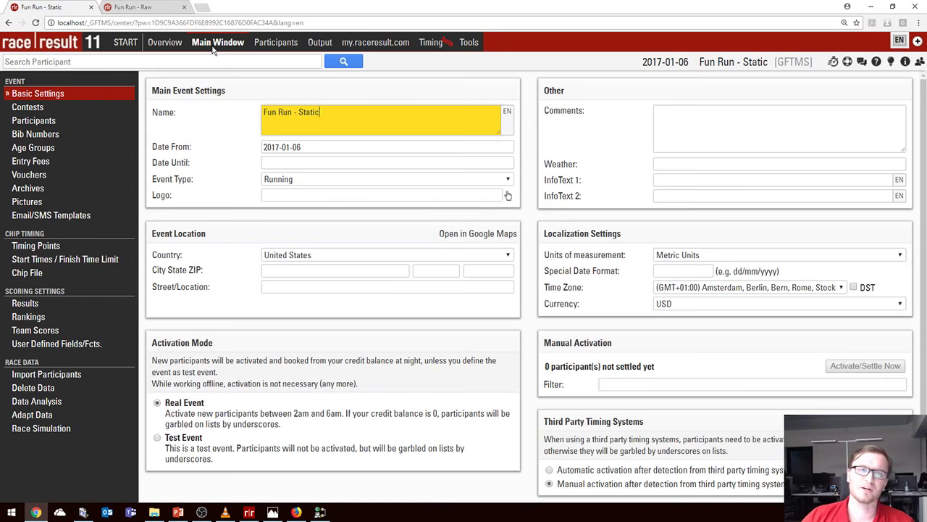
left_click(72, 113)
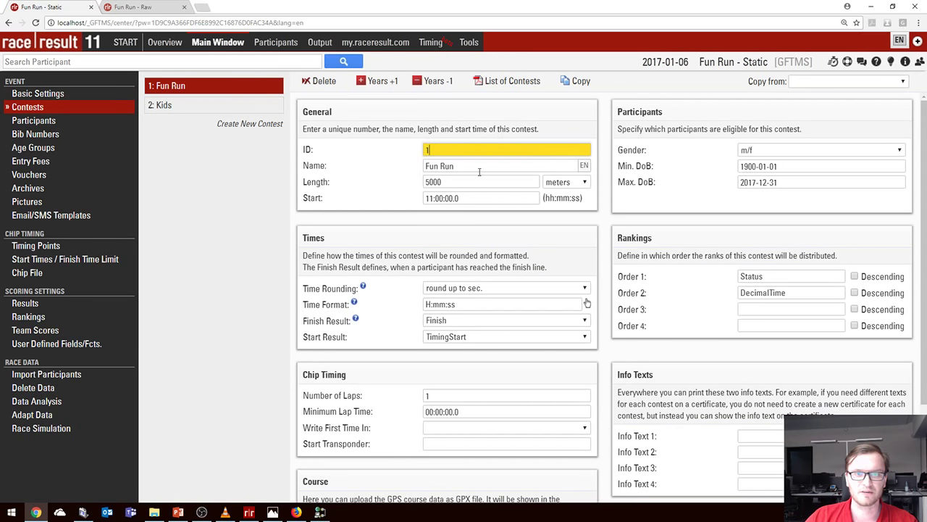
left_click(62, 248)
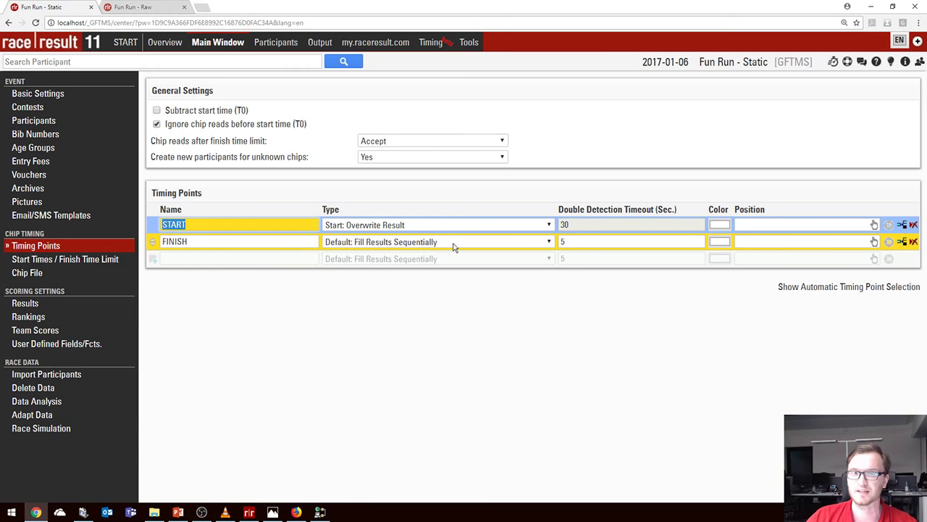
left_click(56, 303)
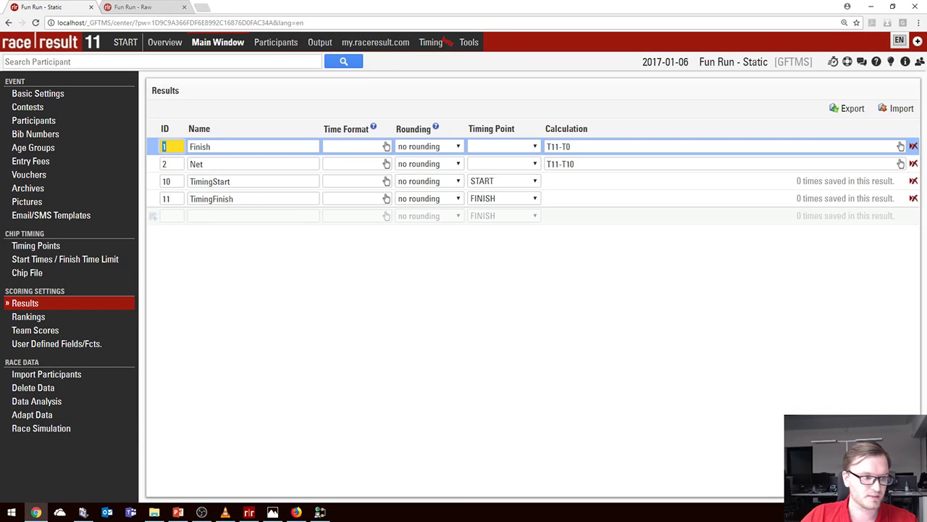
In the Transponder Module, create a connection to the race result USB Timing Box on COM port 3 with timing point START
key("alt+Tab")
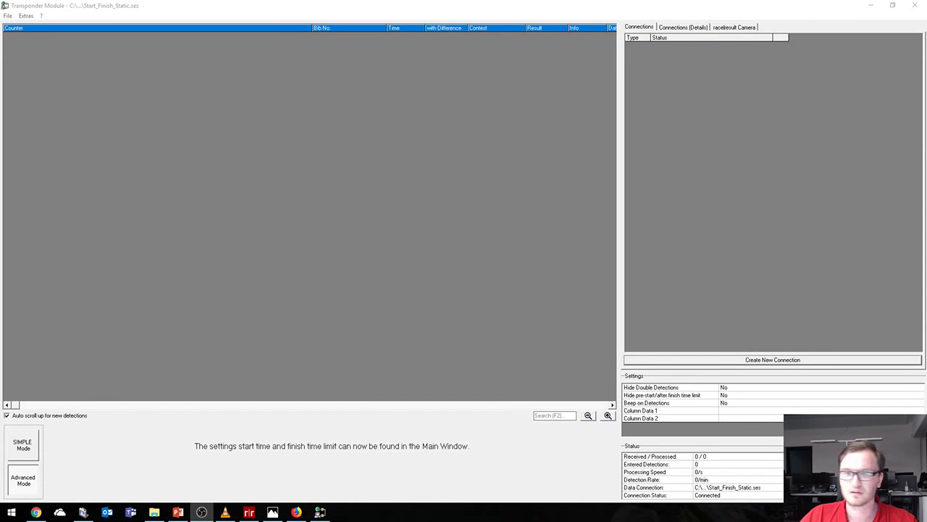
left_click(666, 362)
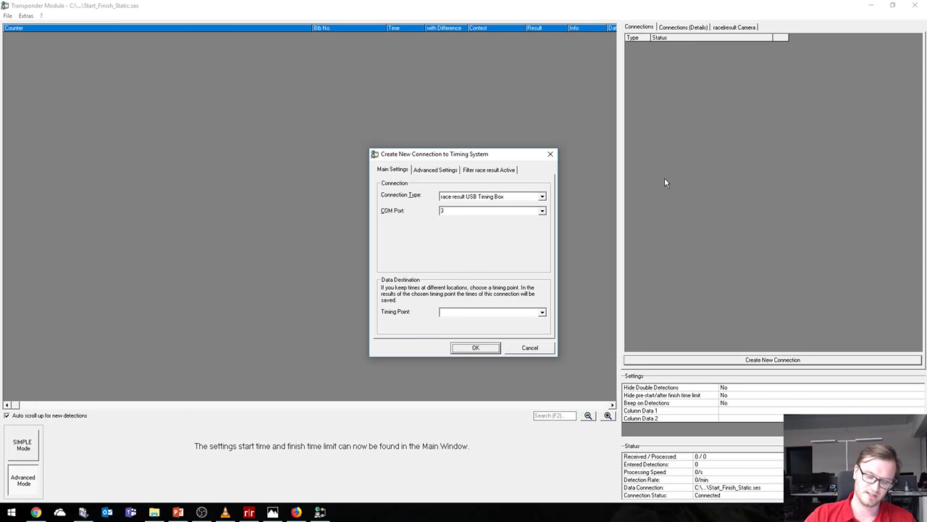
left_click(503, 312)
left_click(492, 328)
left_click(475, 347)
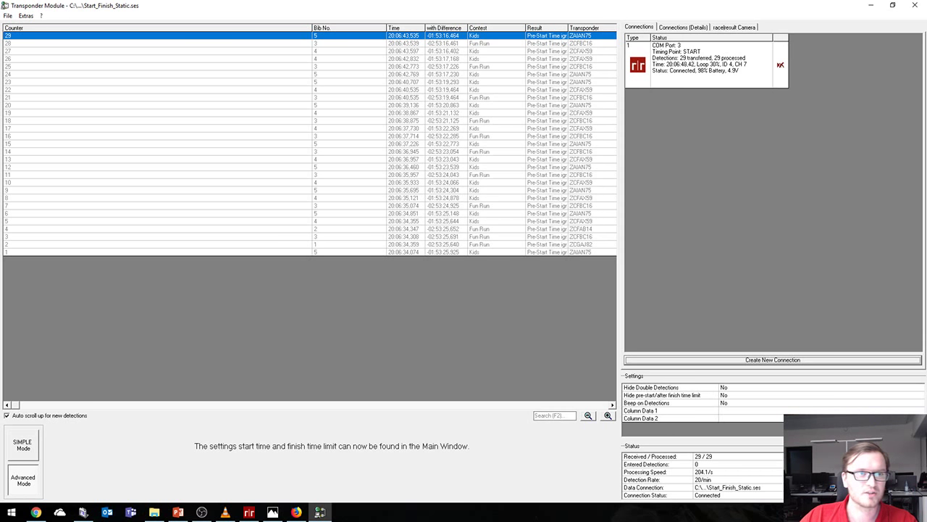
Switch to Firefox to check the presented start and finish times of both contests, then return to Chrome
key("alt+Tab")
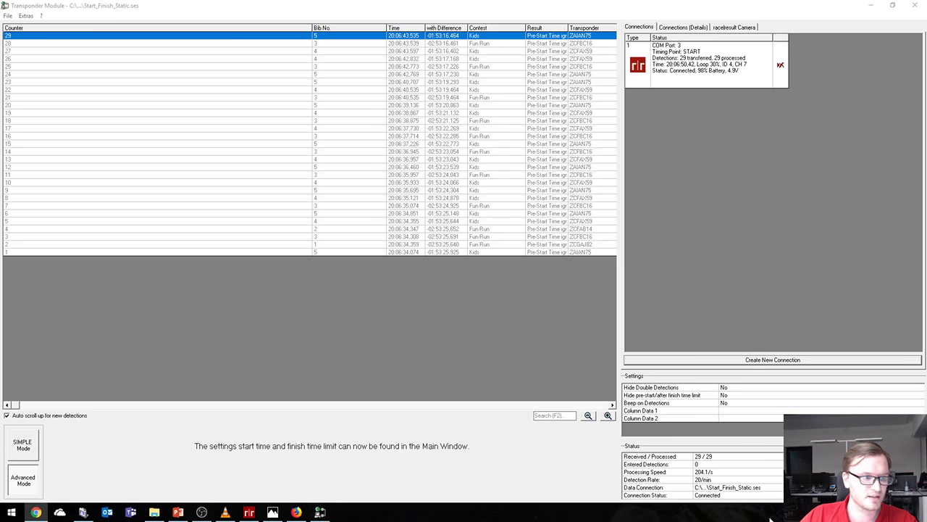
left_click(297, 512)
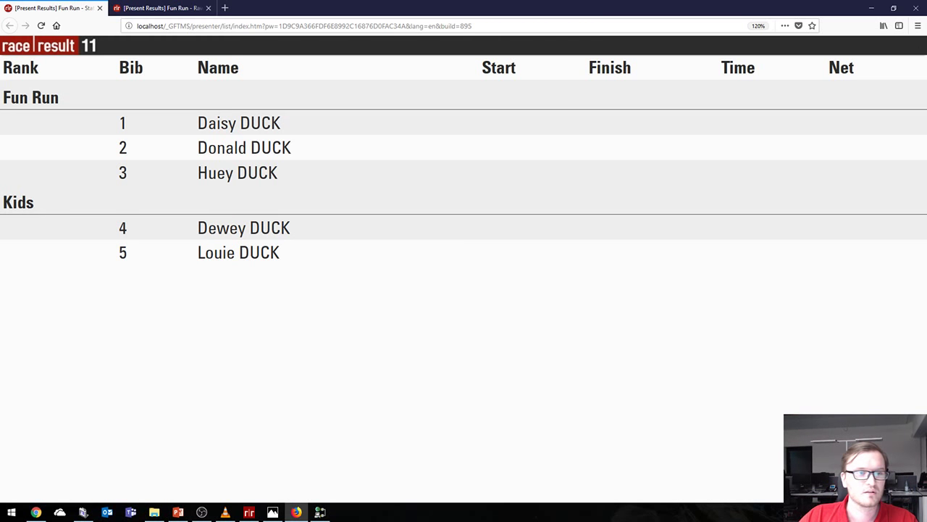
left_click(36, 512)
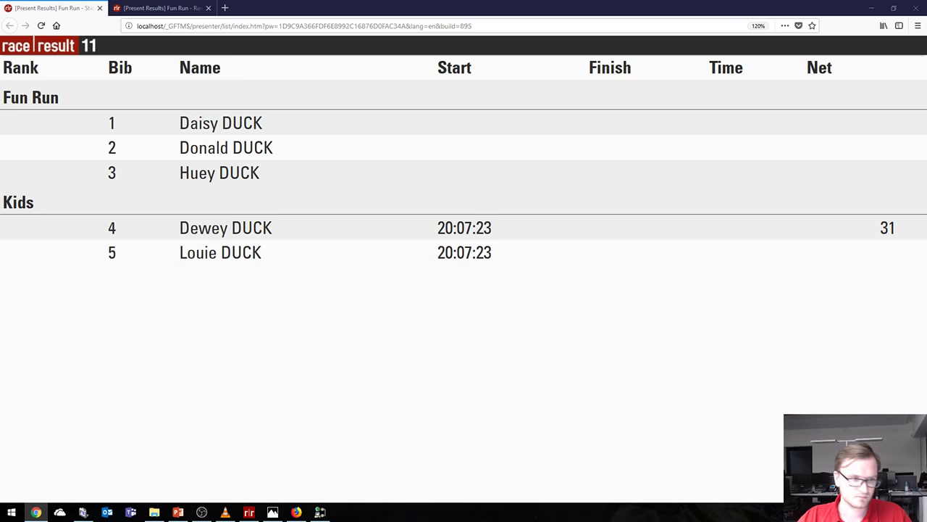
In the Transponder Module, change the timing point of the USB Timing Box connection to FINISH
left_click(323, 516)
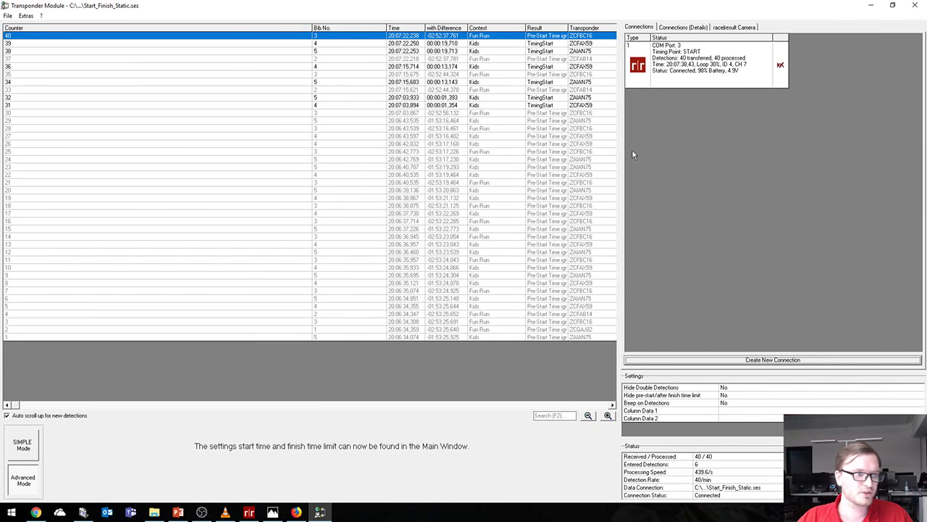
right_click(696, 65)
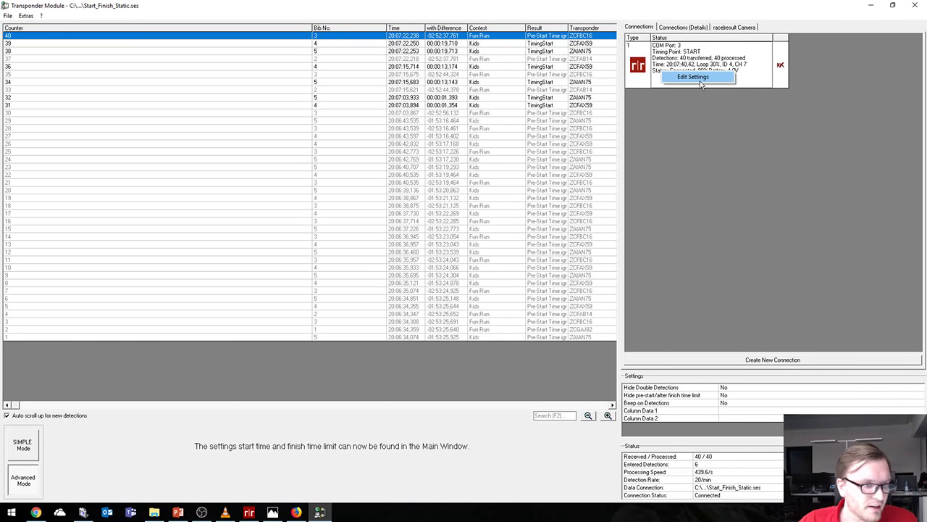
left_click(692, 77)
left_click(485, 311)
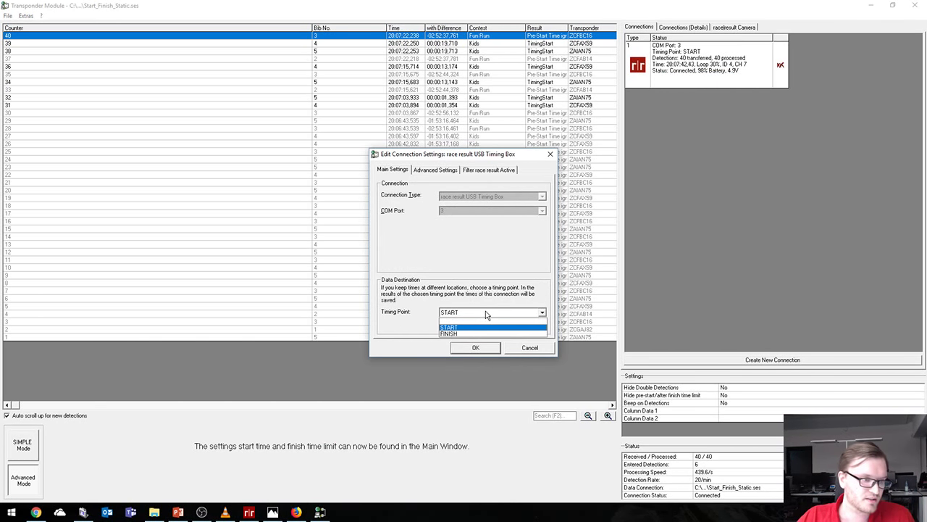
left_click(473, 334)
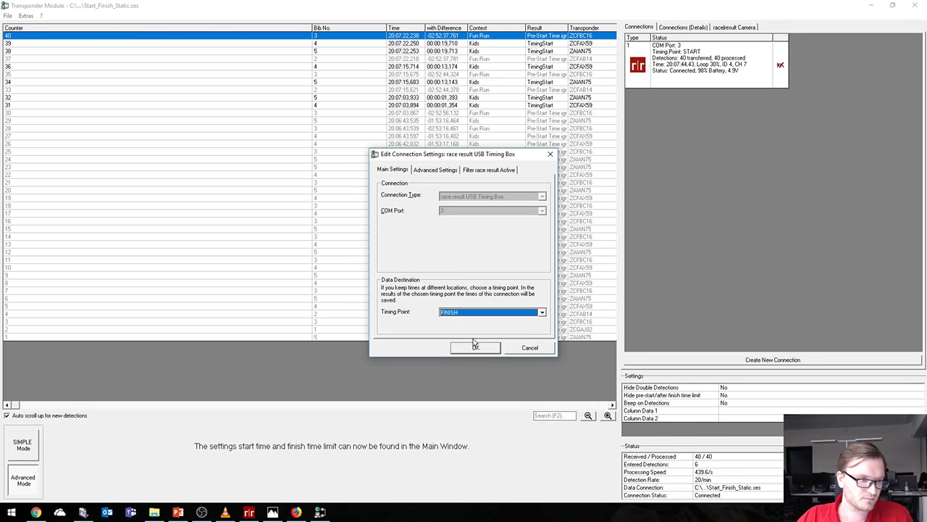
left_click(475, 348)
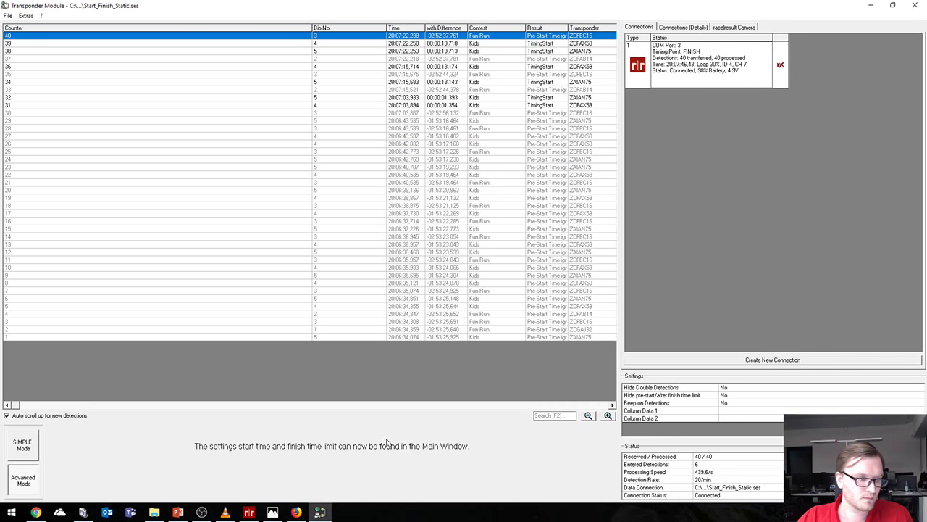
In the event in Chrome, look up the participant with bib 3 and examine their timing raw data and results
left_click(308, 513)
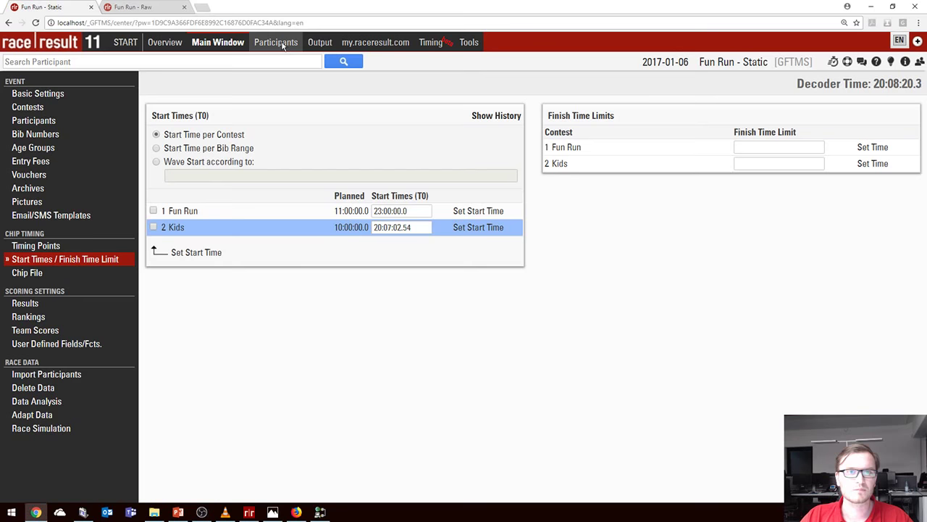
left_click(282, 42)
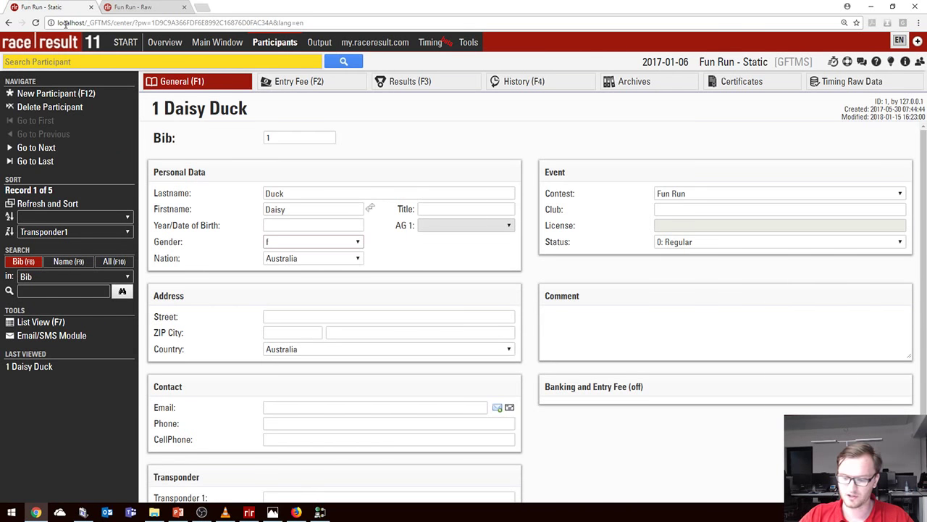
type("3")
key("Return")
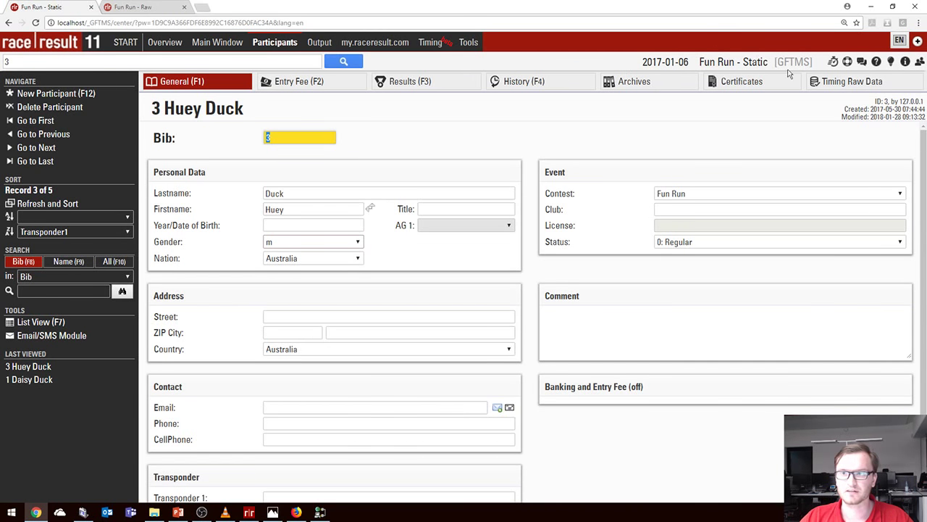
left_click(826, 81)
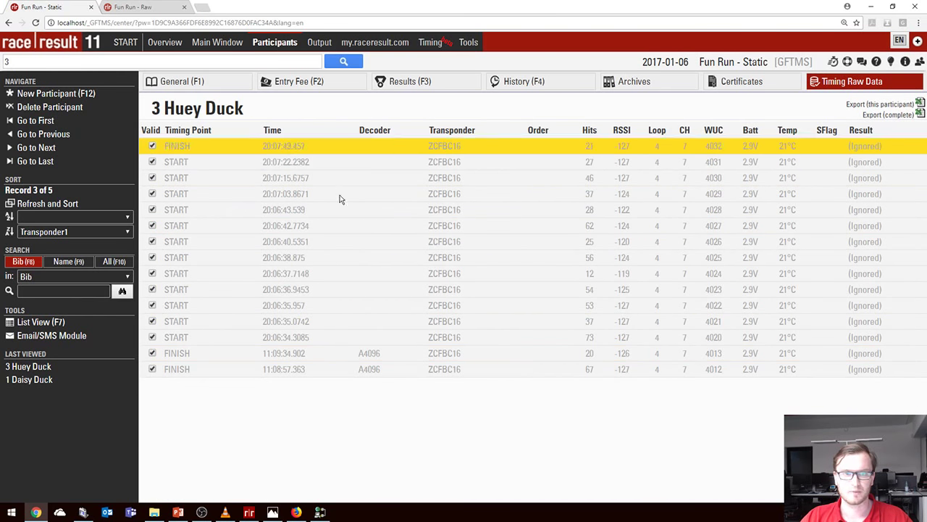
left_click(405, 81)
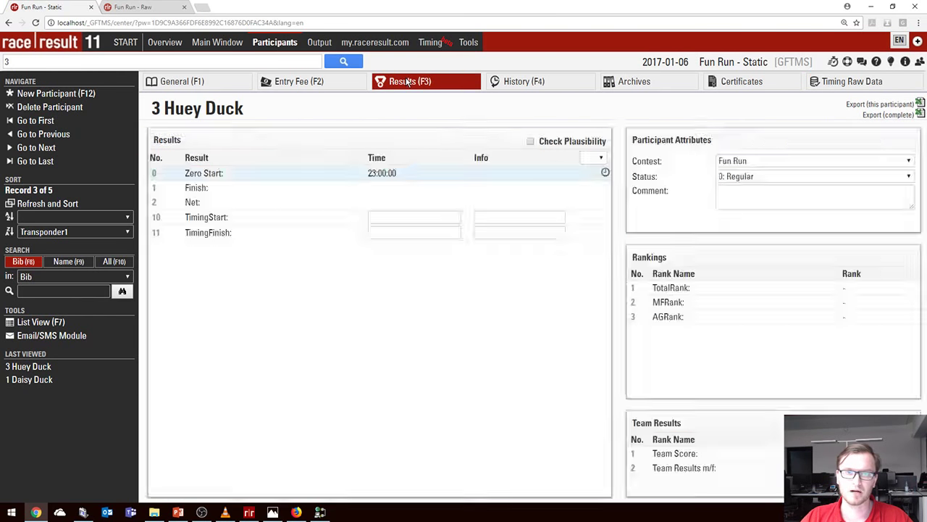
Change the contest of the participant with bib 3 to Kids
left_click(202, 84)
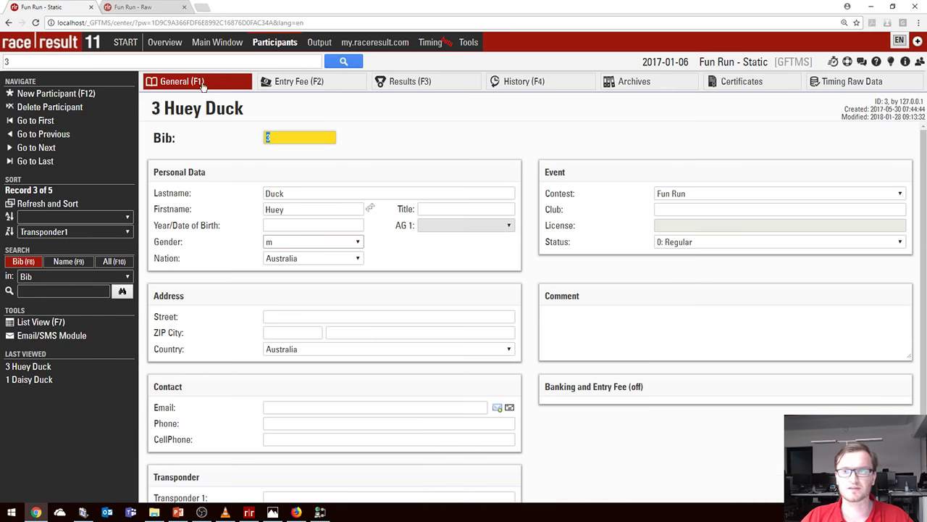
left_click(702, 191)
left_click(688, 229)
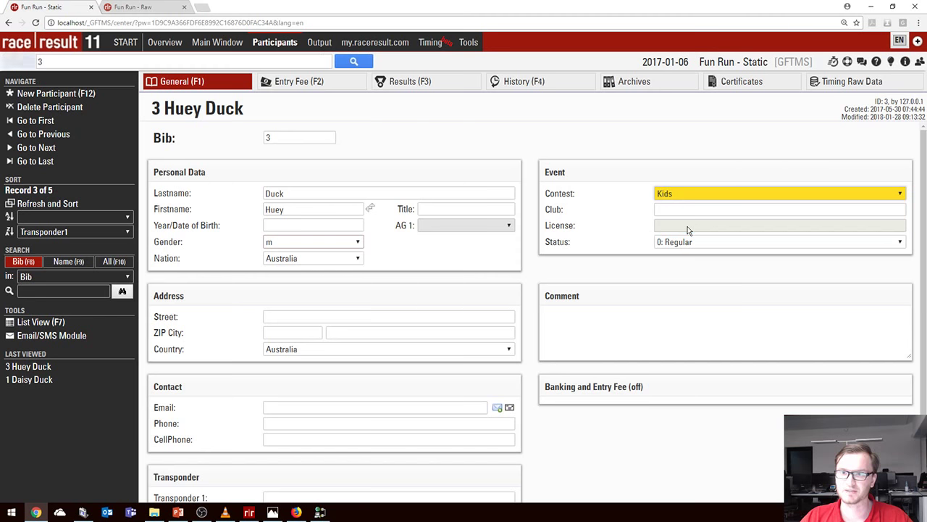
Compare the results of bib 3 with the START and FINISH reads in their timing raw data after the contest change
left_click(411, 85)
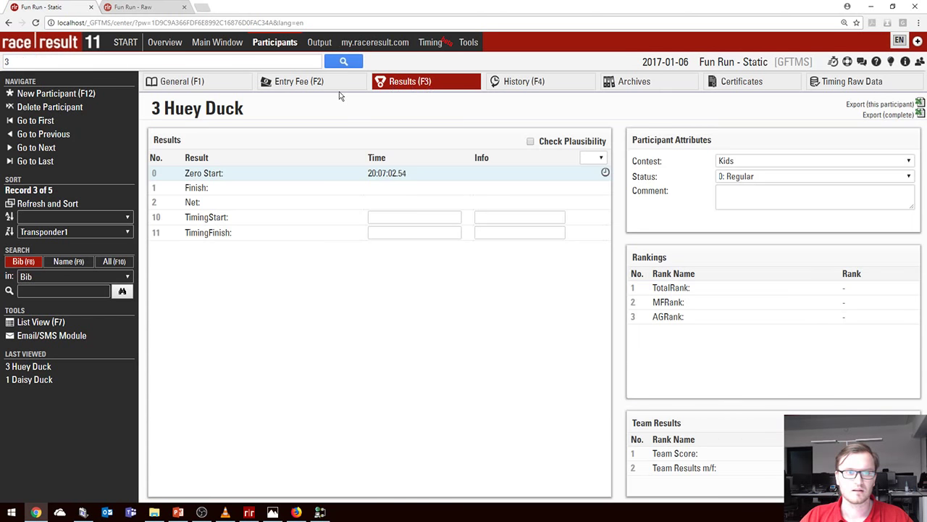
left_click(394, 230)
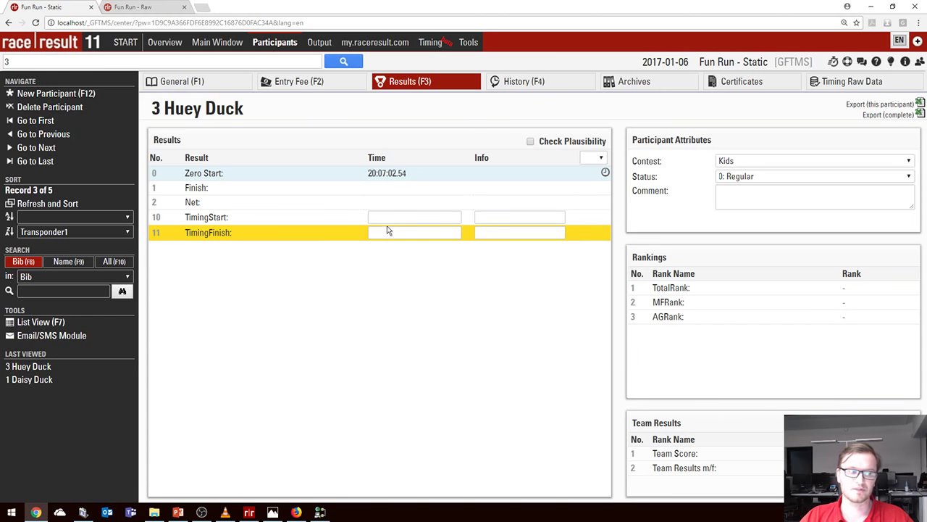
left_click(845, 82)
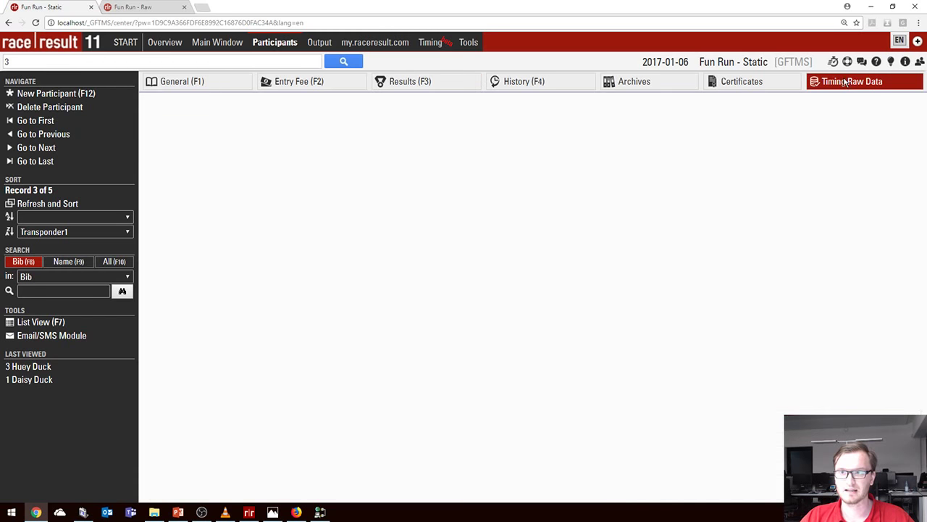
left_click(416, 82)
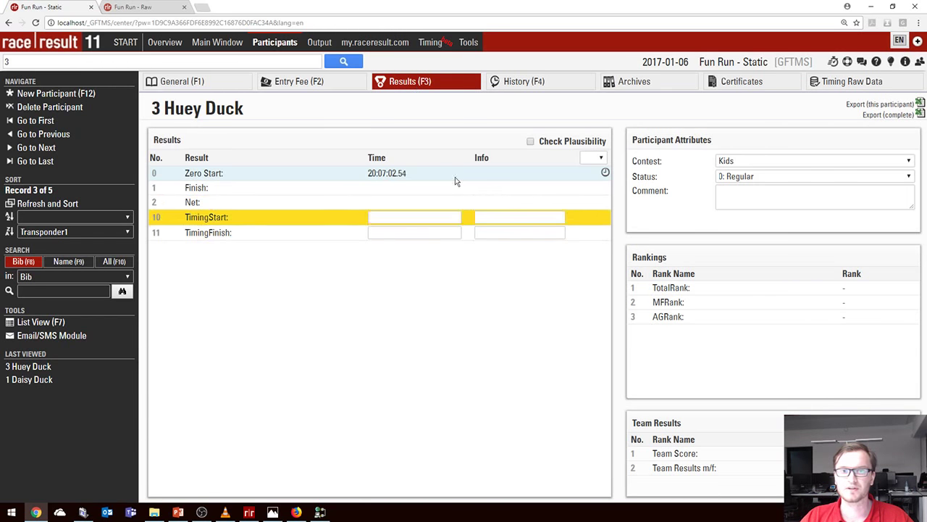
left_click(845, 82)
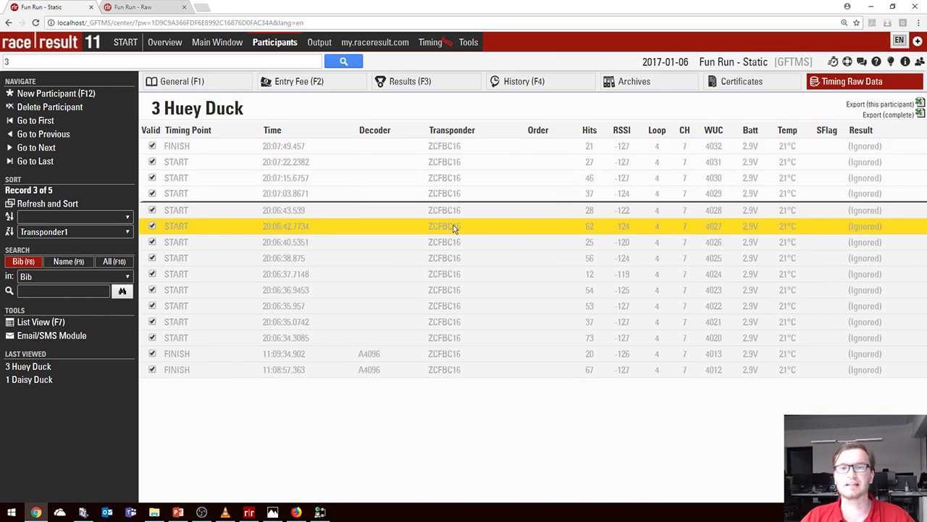
left_click(407, 81)
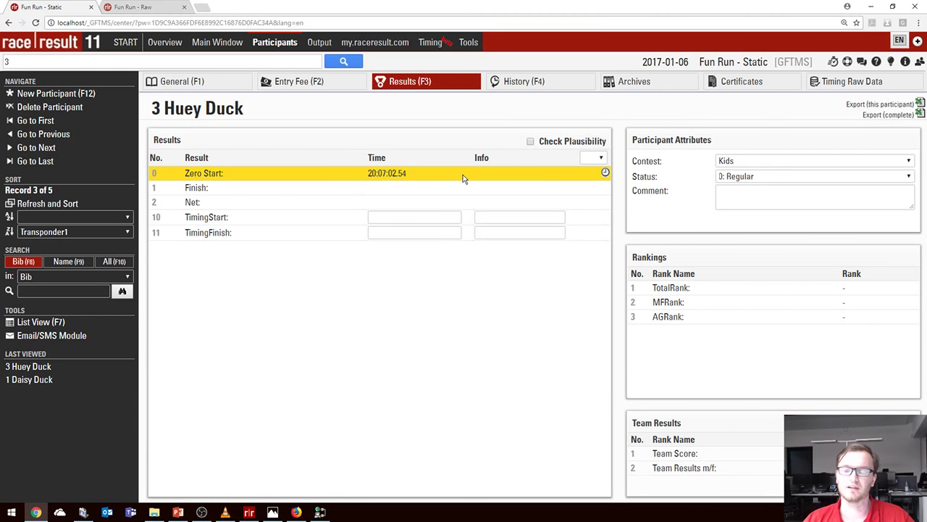
left_click(849, 84)
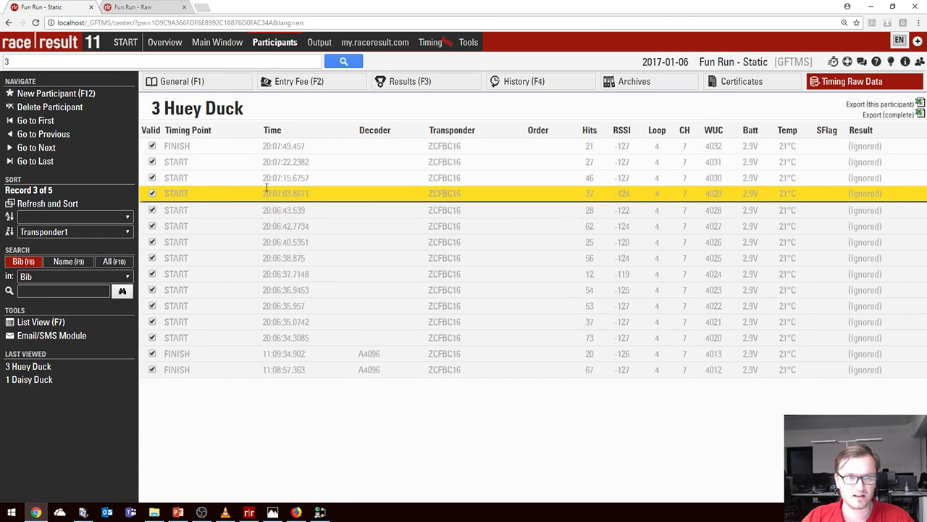
left_click_drag(262, 179, 326, 184)
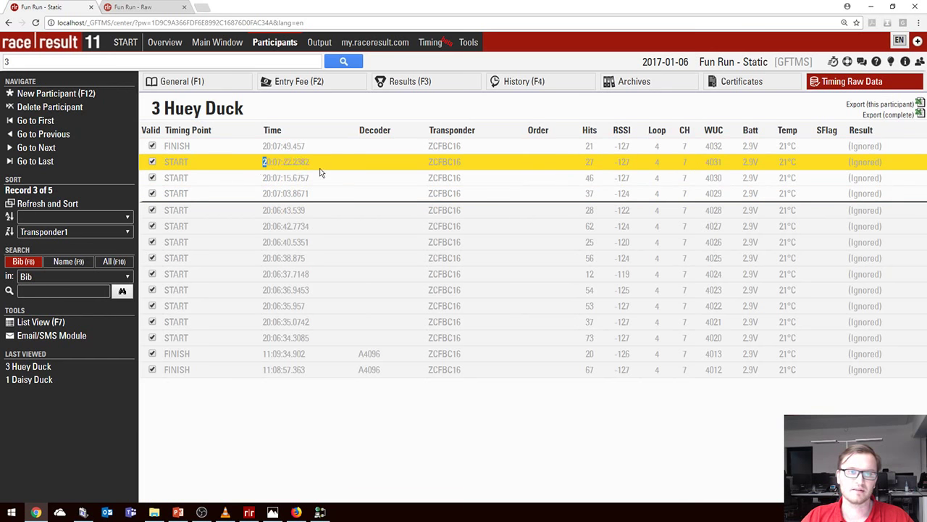
left_click_drag(261, 144, 335, 154)
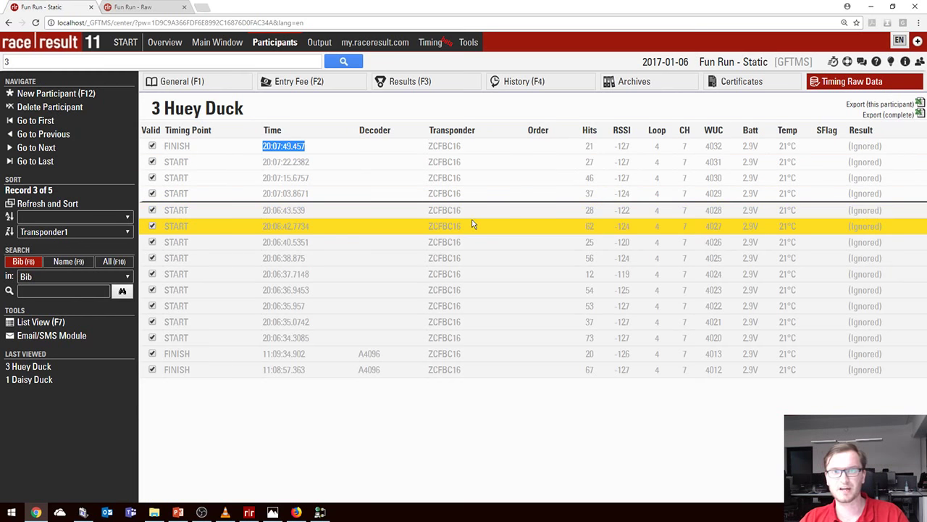
Go from bib 3's results to those of bib 4 and compare the TimingFinish time with the Dummy FINISH time
left_click(379, 80)
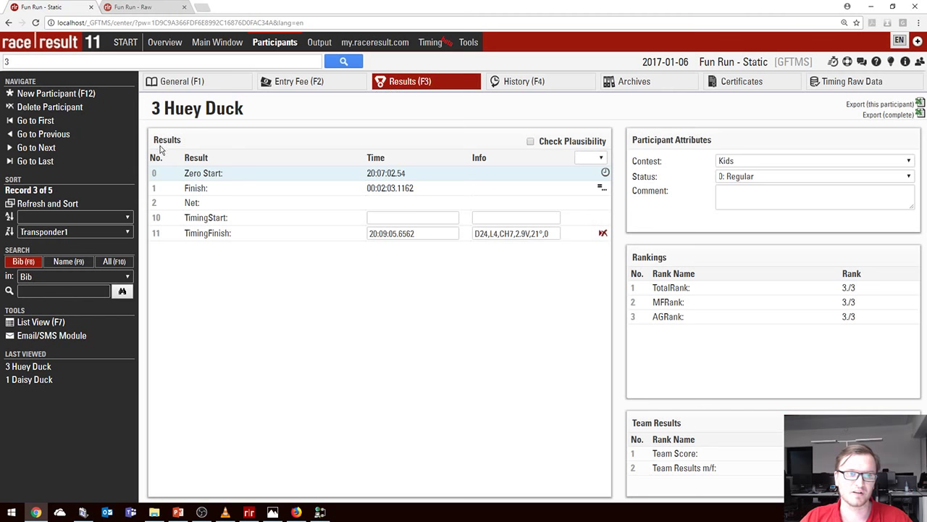
left_click(69, 149)
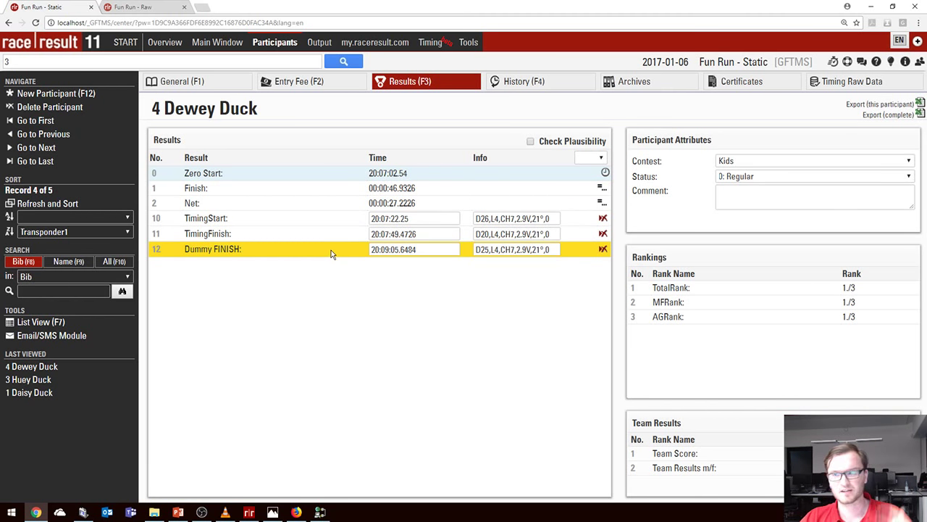
right_click(268, 259)
key("Escape")
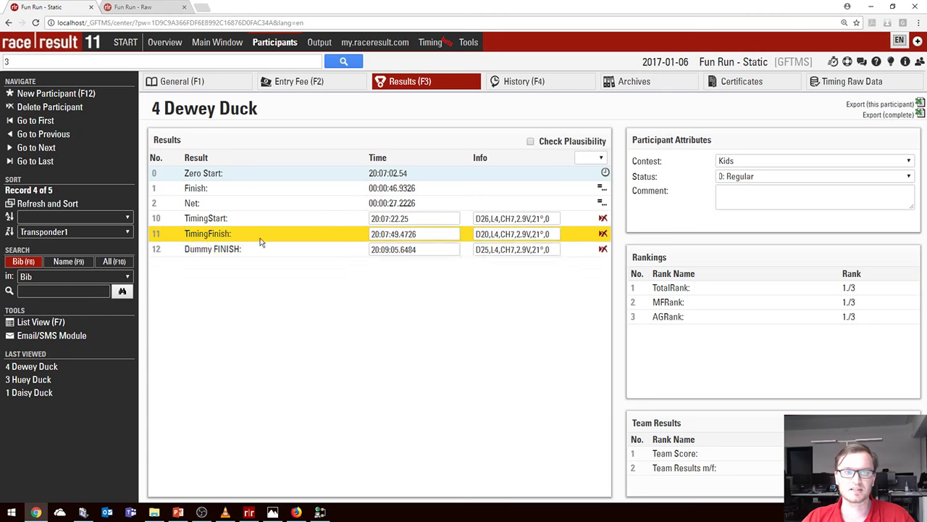
left_click(371, 249)
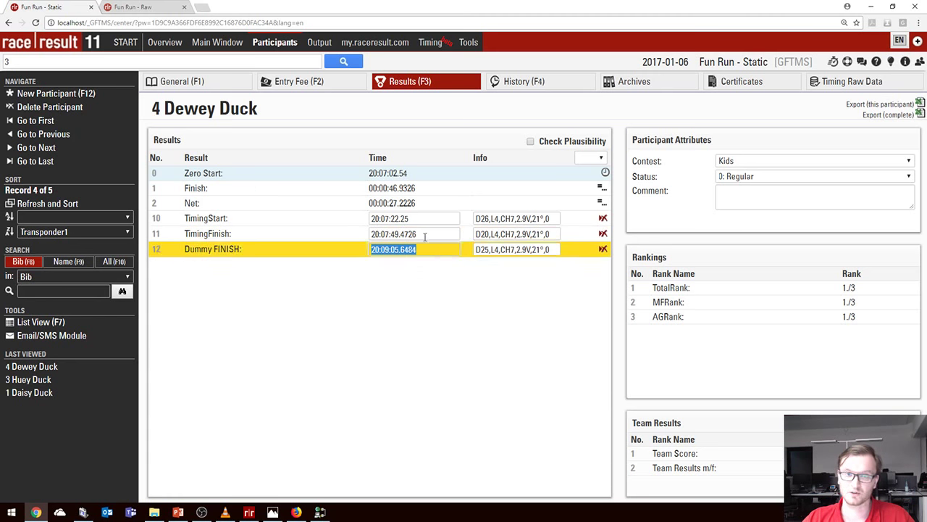
left_click(364, 235)
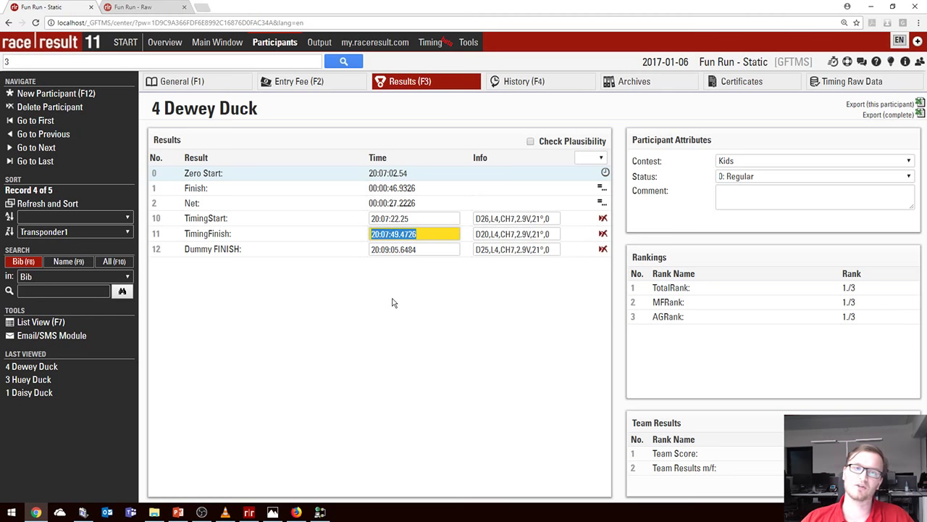
Bring up the Fun Run - Raw event, then switch to PowerPoint to present the Event Timeline – Raw Data slide
left_click(115, 6)
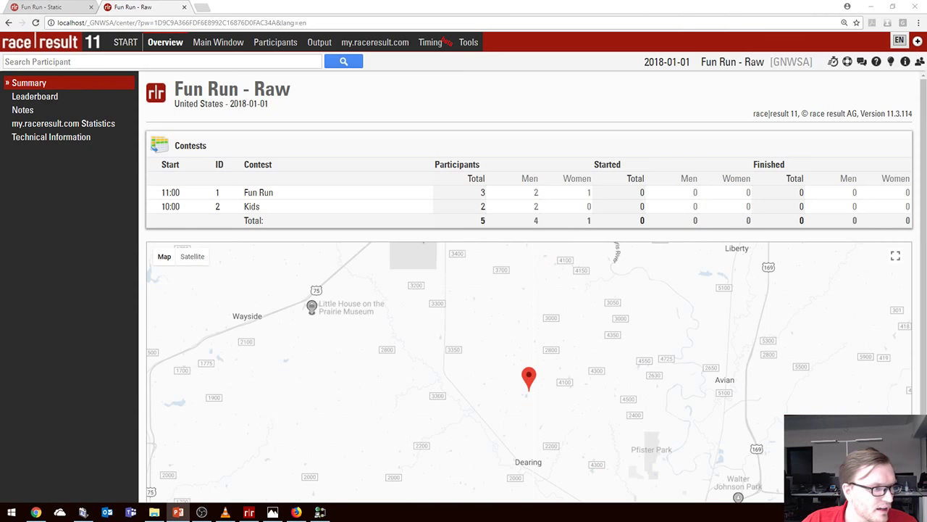
left_click(177, 512)
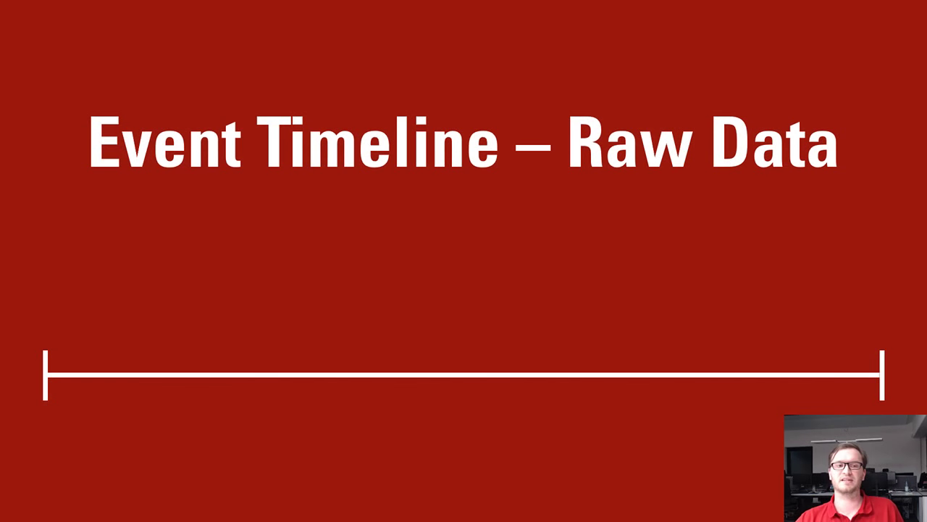
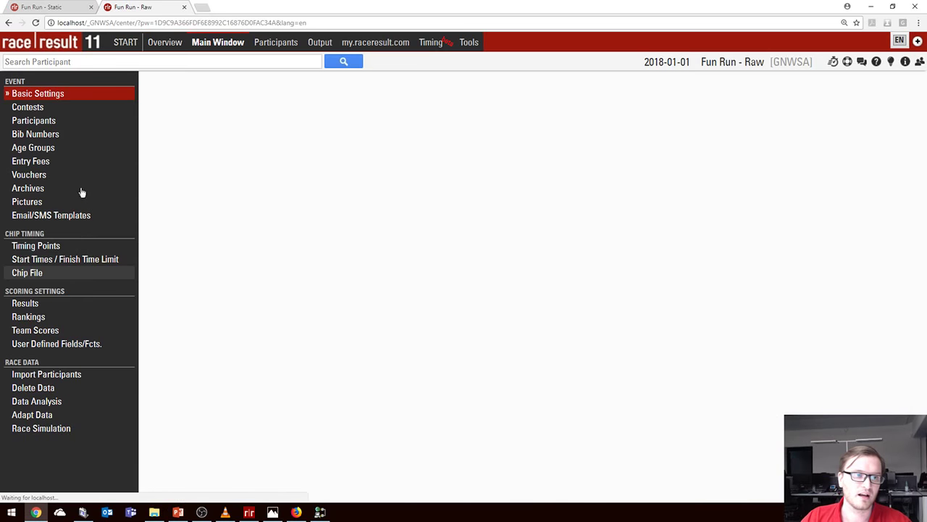
In the Fun Run - Raw event in Chrome, examine the timing point settings for START FINISH
left_click(274, 42)
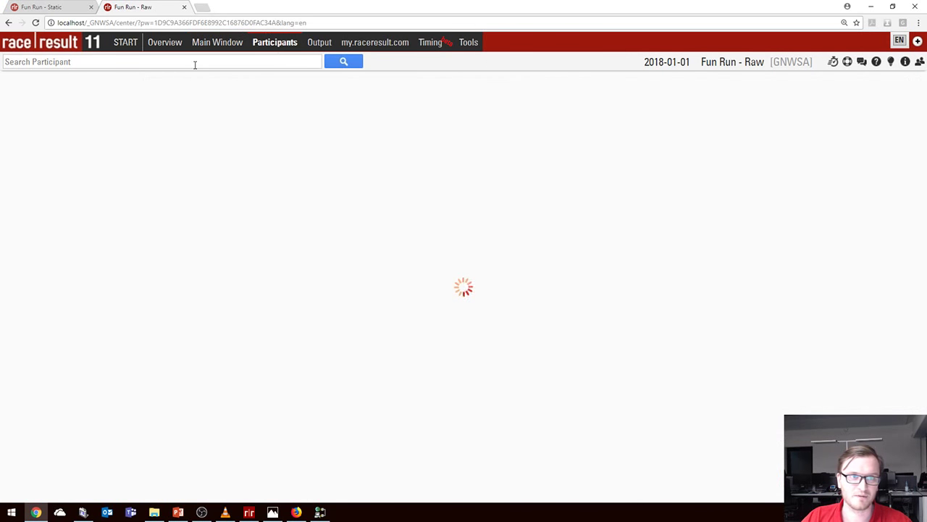
left_click(208, 44)
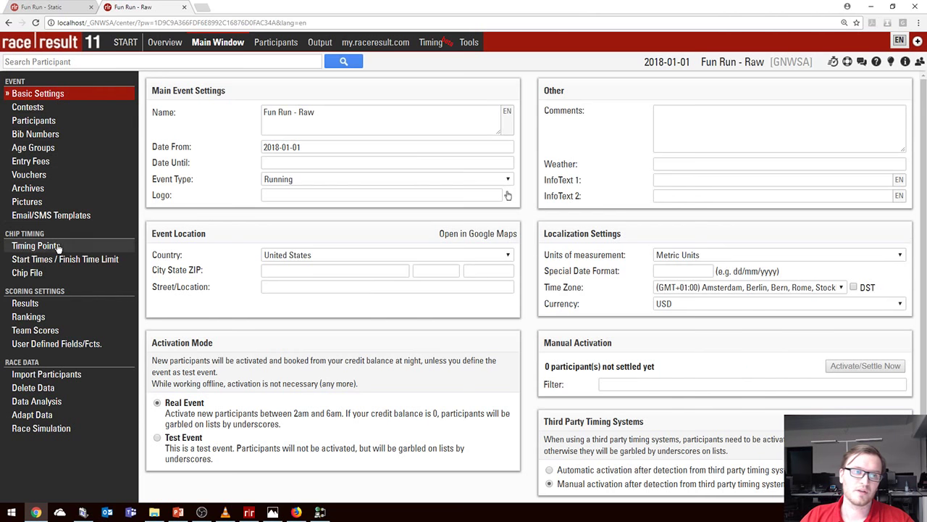
left_click(58, 245)
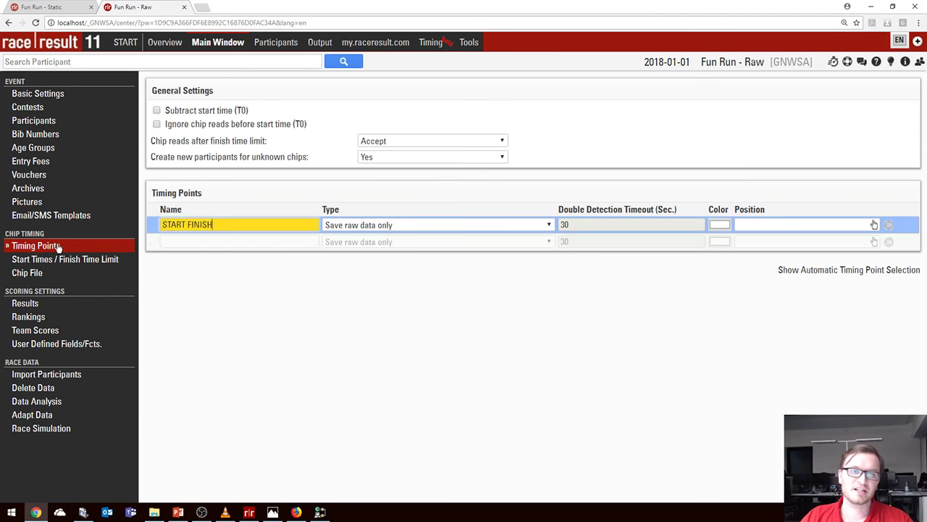
left_click(229, 224)
left_click_drag(233, 225, 161, 237)
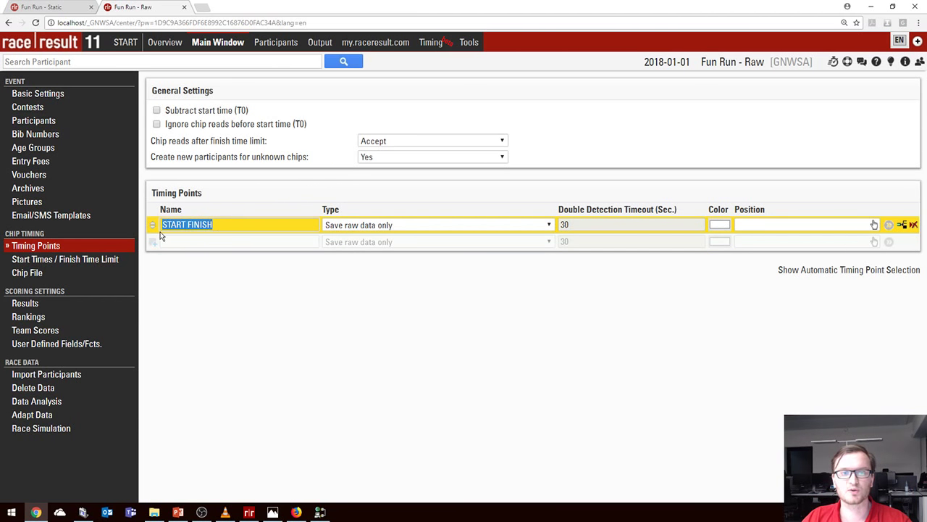
left_click(187, 224)
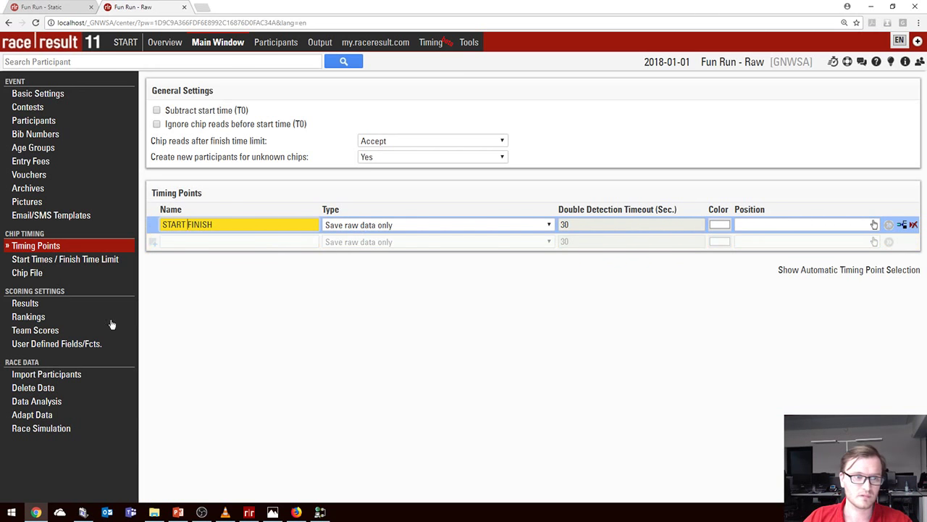
Examine the number of laps and minimum lap time of the Fun Run contest, and check the Kids contest settings
left_click(41, 108)
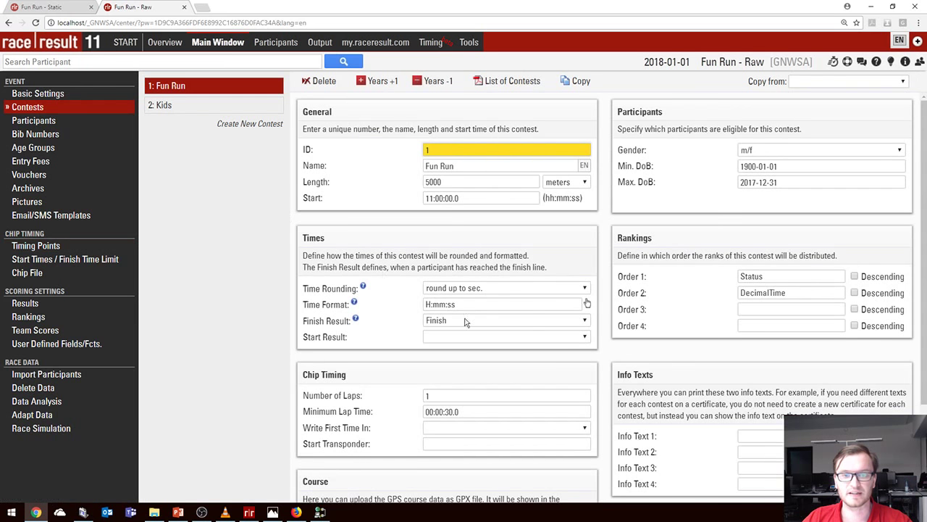
scroll(487, 325, "down", 2)
scroll(492, 386, "down", 1)
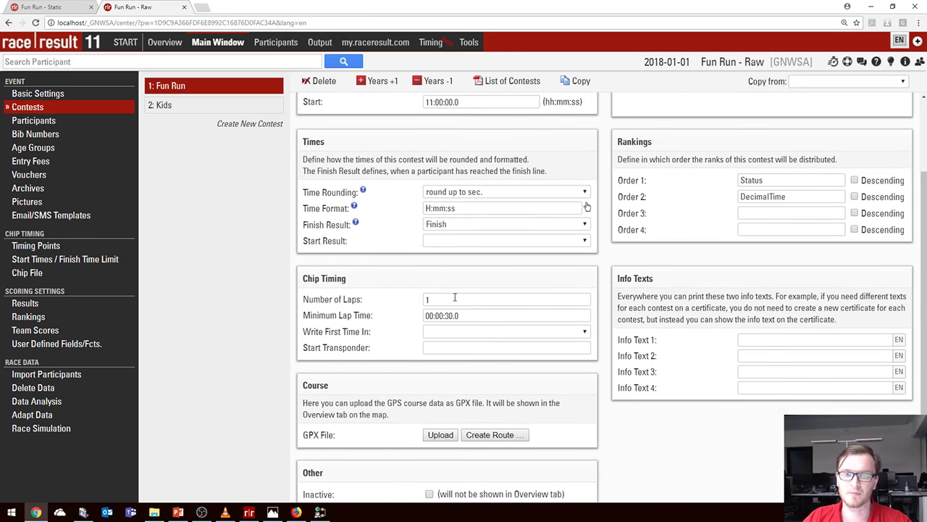
left_click(452, 299)
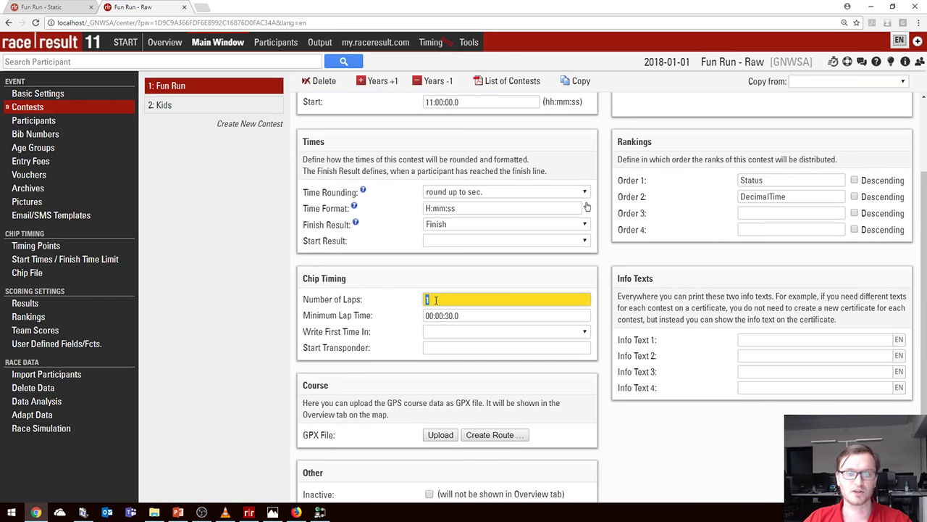
left_click(463, 314)
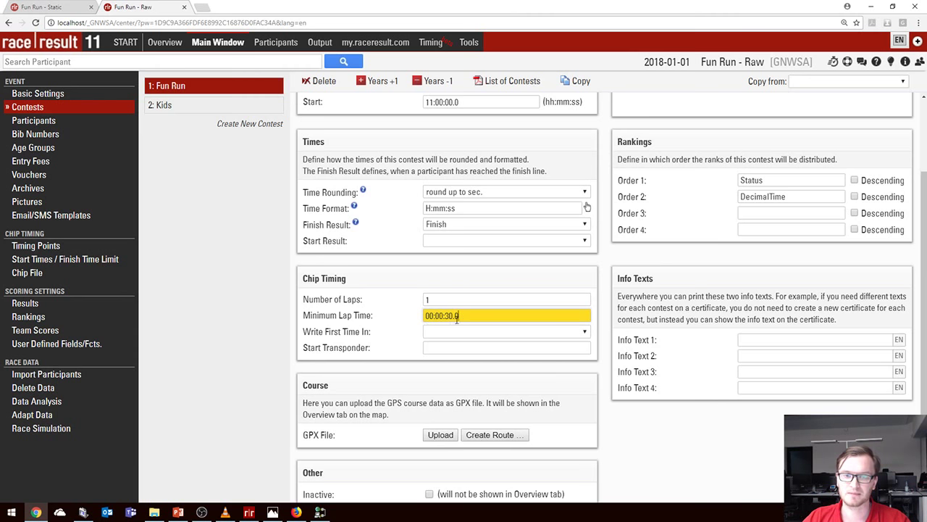
left_click(182, 104)
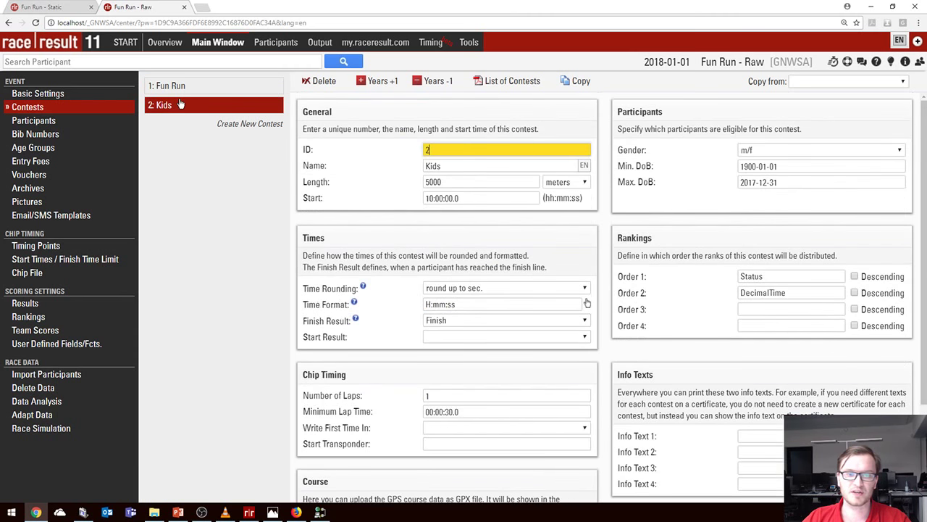
left_click(186, 86)
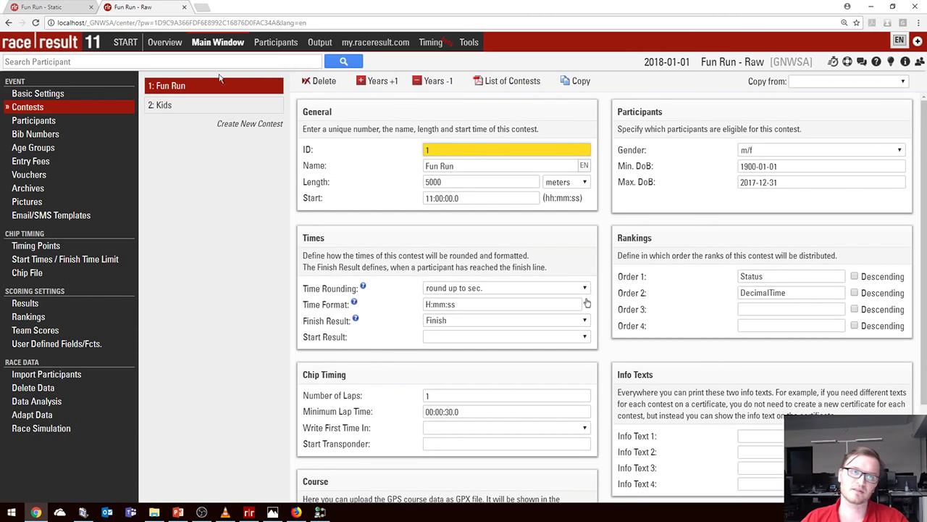
Examine the result definitions, including the TimingStart calculation options and the Finish and Net formulas
left_click(46, 303)
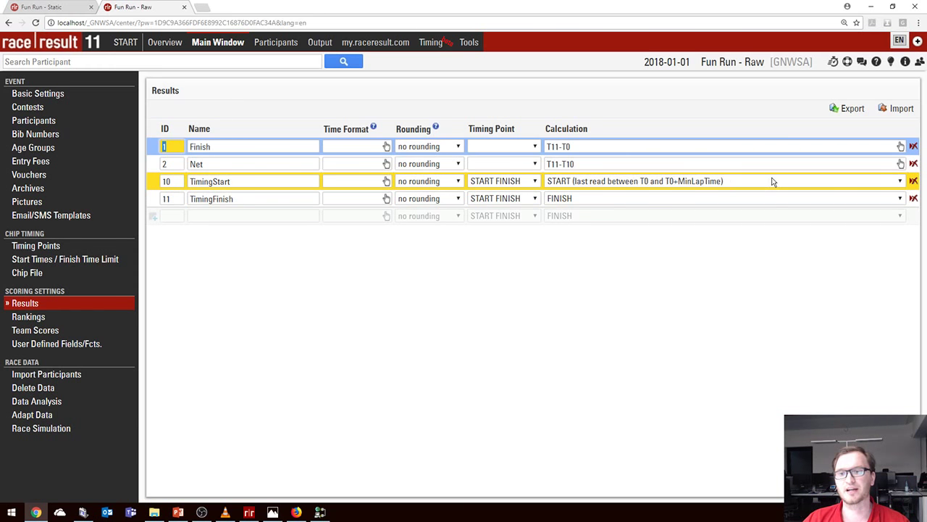
left_click(667, 185)
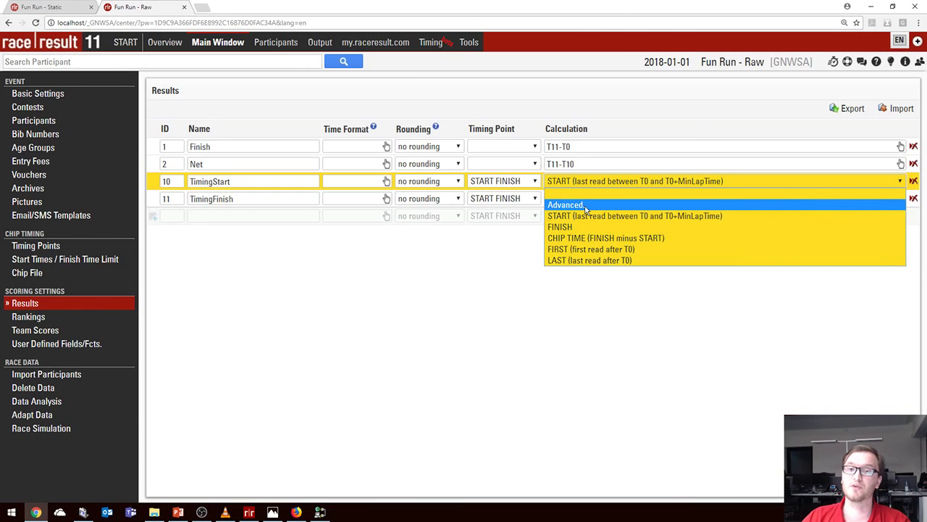
left_click(515, 251)
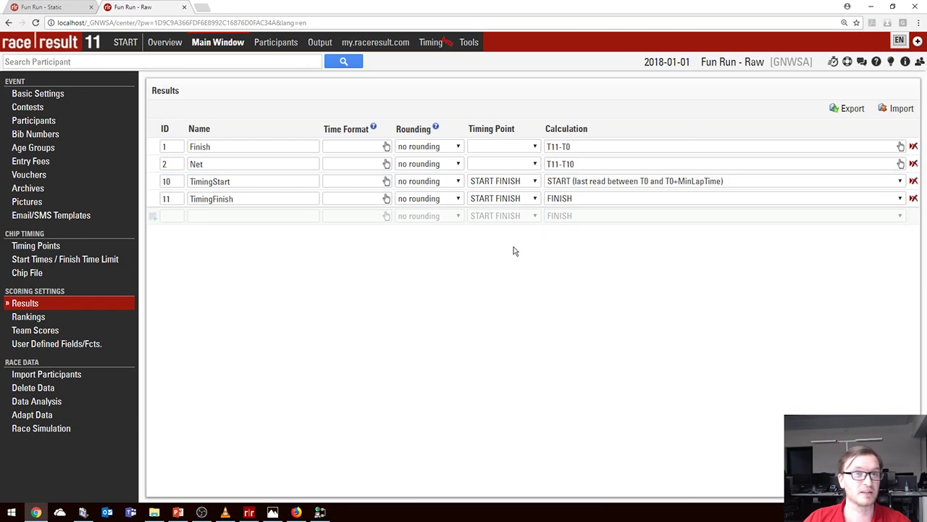
left_click(593, 185)
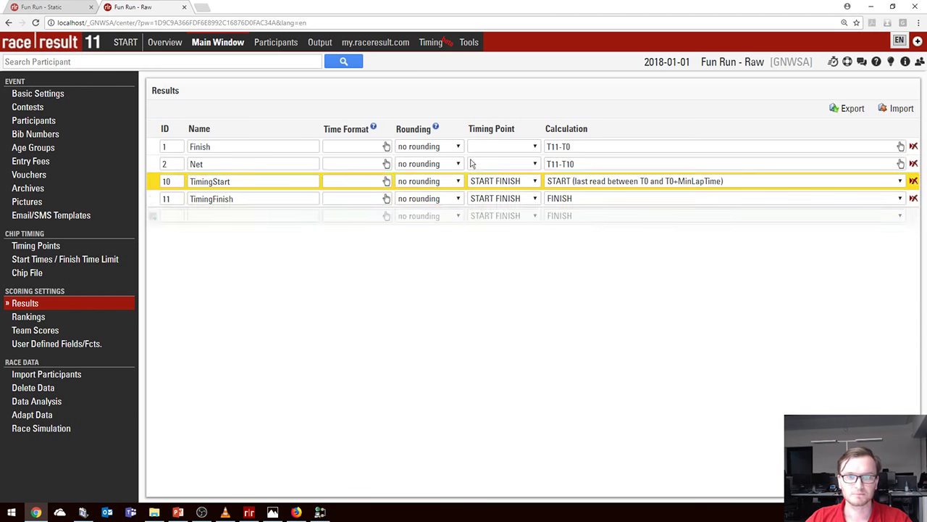
left_click_drag(591, 146, 553, 166)
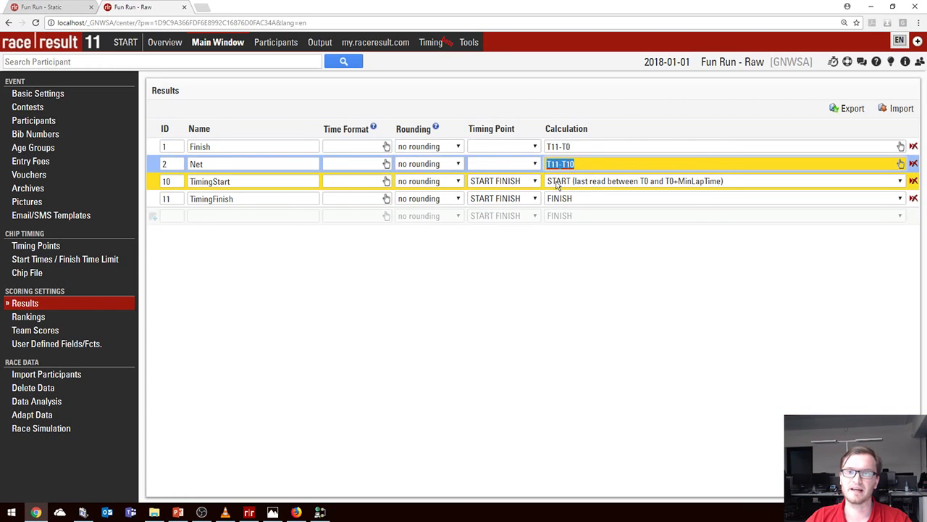
left_click(451, 279)
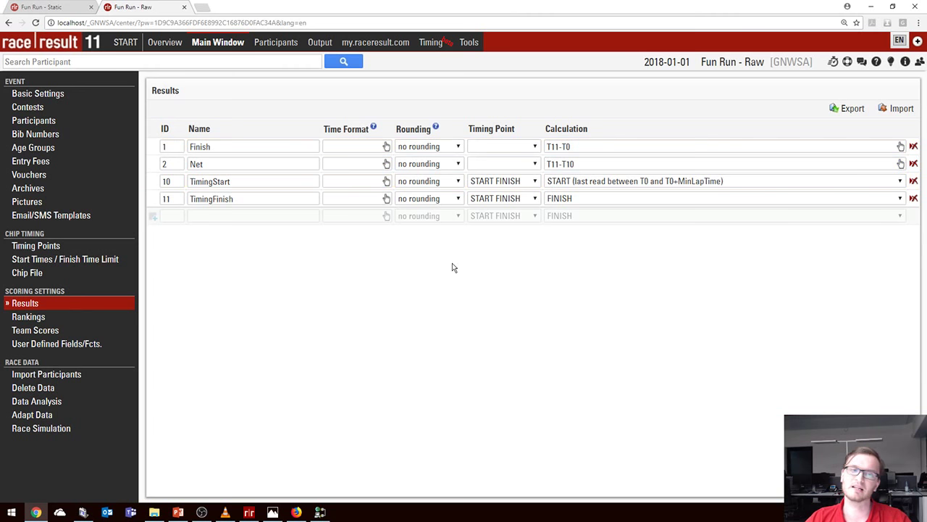
Examine the available timing systems and their timing point assignments in the chip timing overview and the systems list
left_click(436, 52)
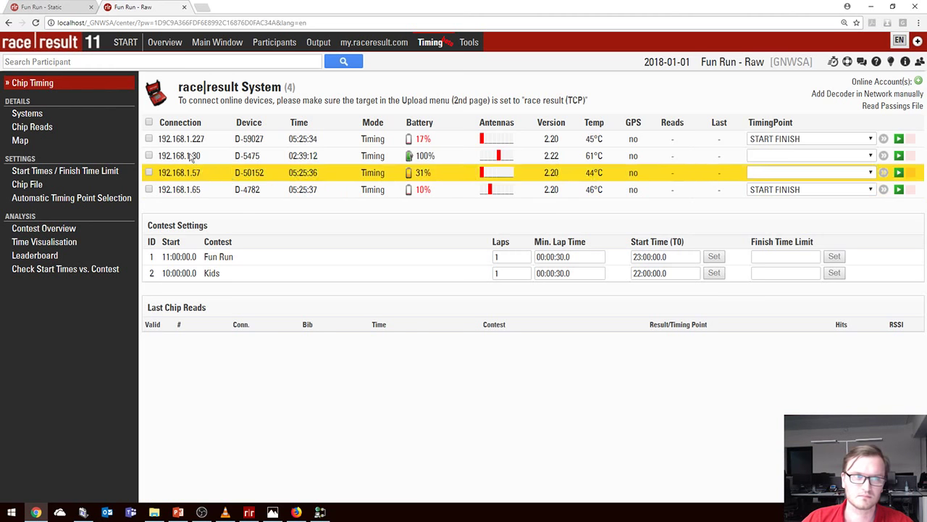
left_click(58, 118)
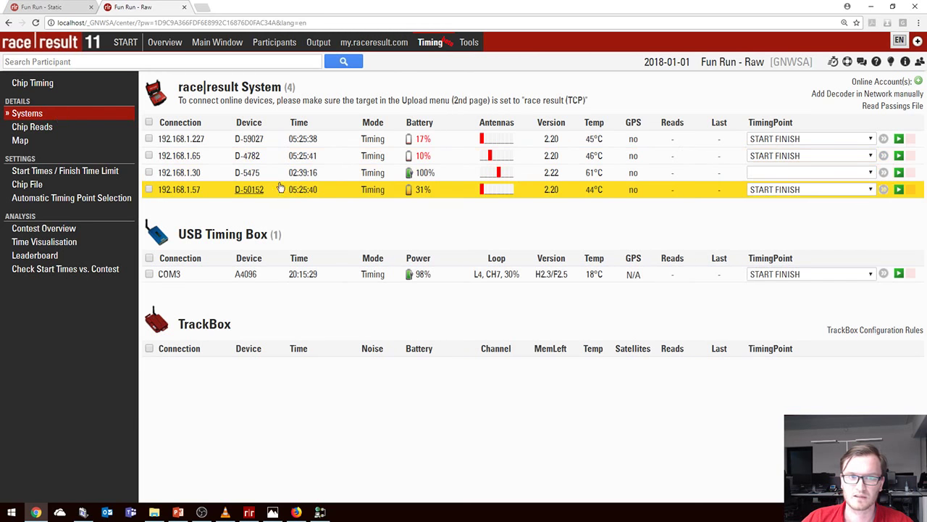
left_click(29, 84)
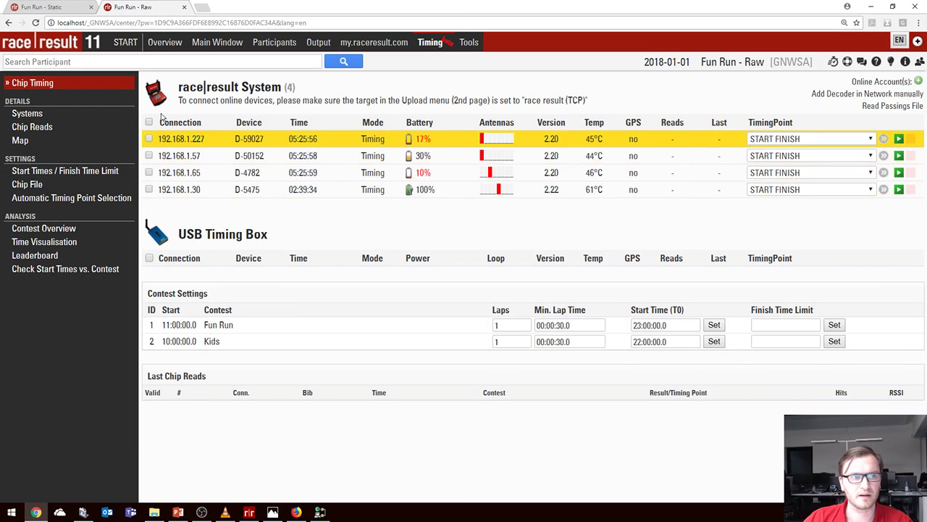
left_click(114, 113)
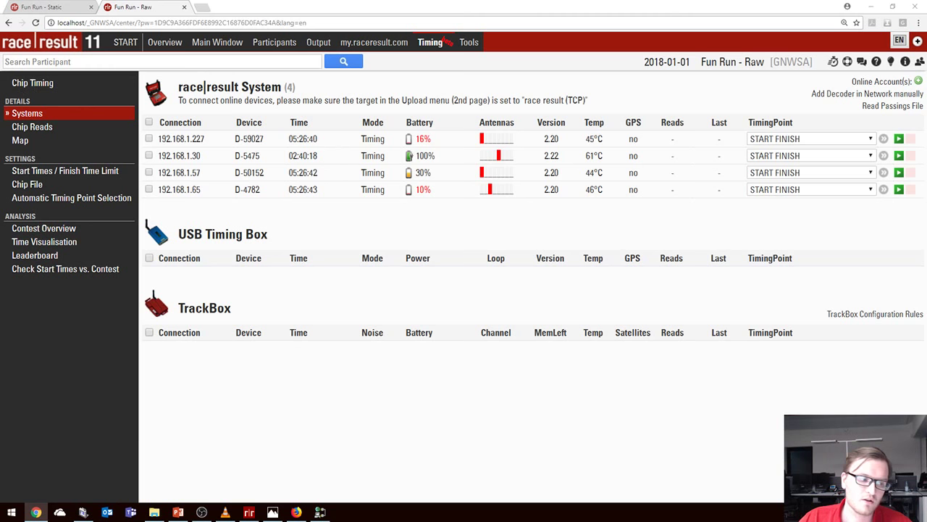
In the Transponder Module, delete the COM port 3 connection and close the program
left_click(319, 512)
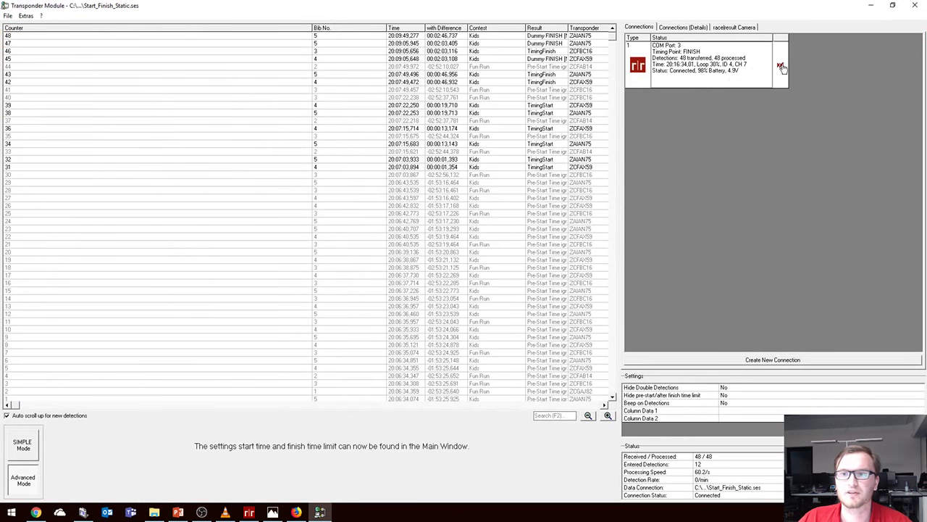
left_click(782, 68)
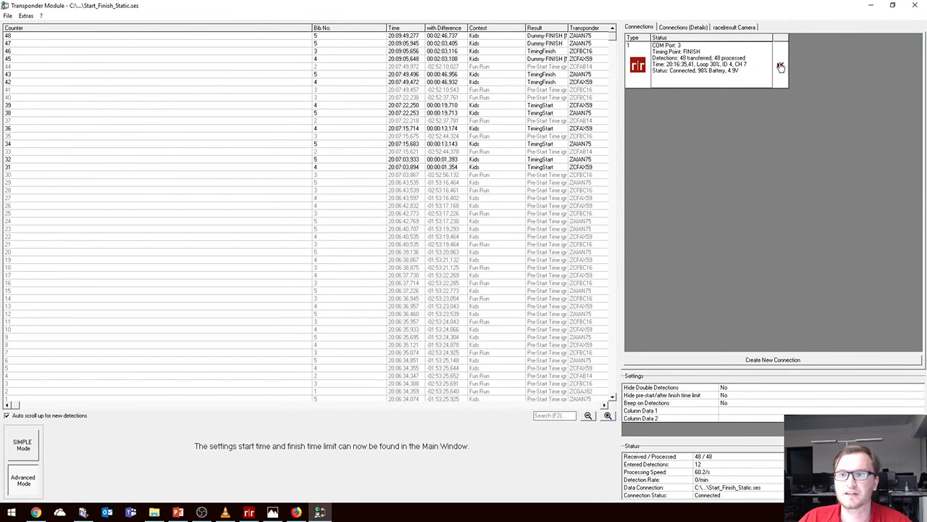
left_click(472, 288)
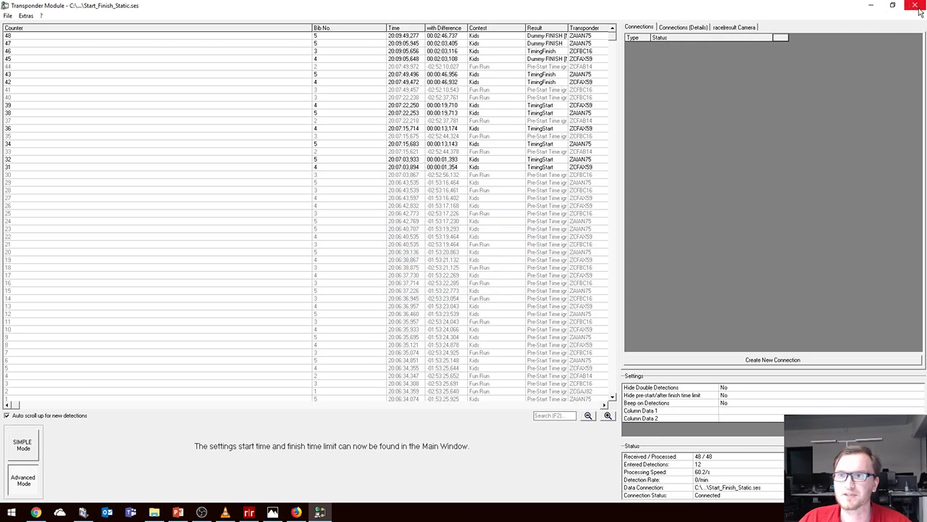
left_click(916, 5)
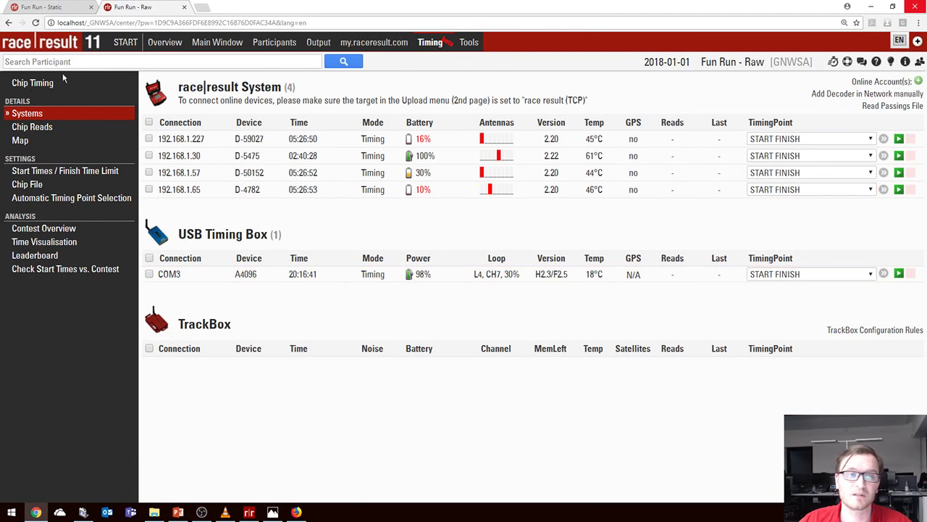
In the chip timing overview, assign the USB Timing Box to the START FINISH timing point and start reading its passings
left_click(33, 83)
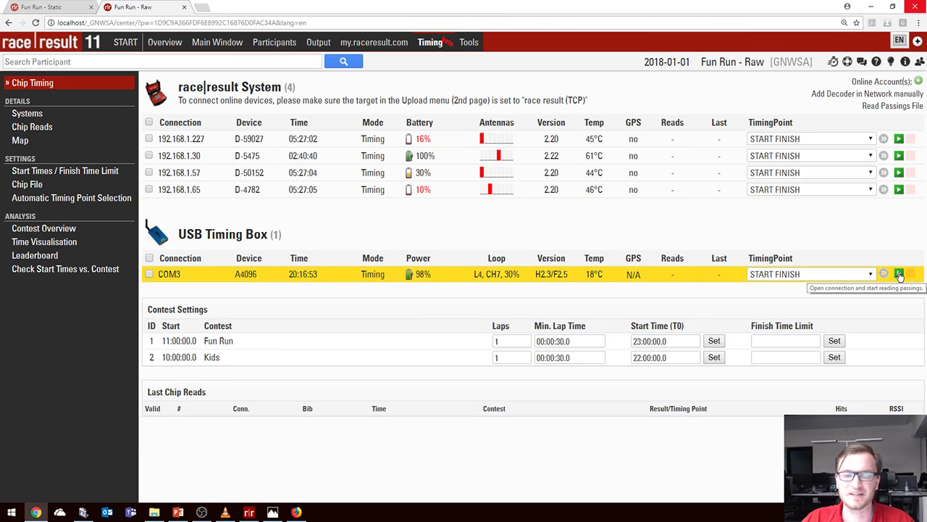
left_click(846, 275)
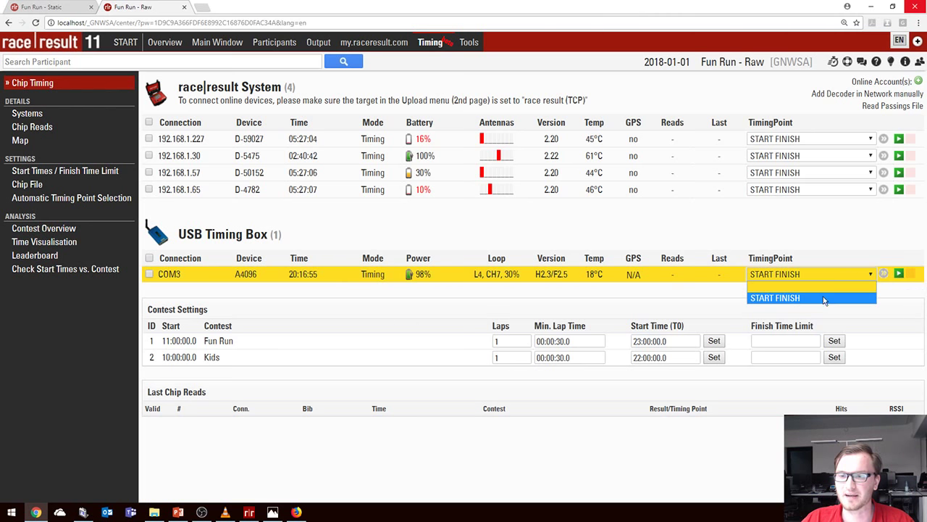
left_click(826, 299)
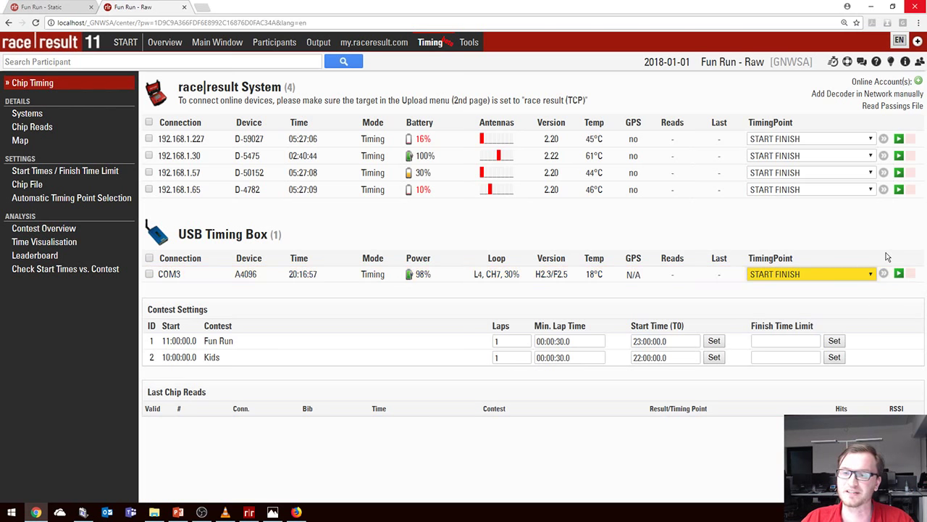
left_click(899, 274)
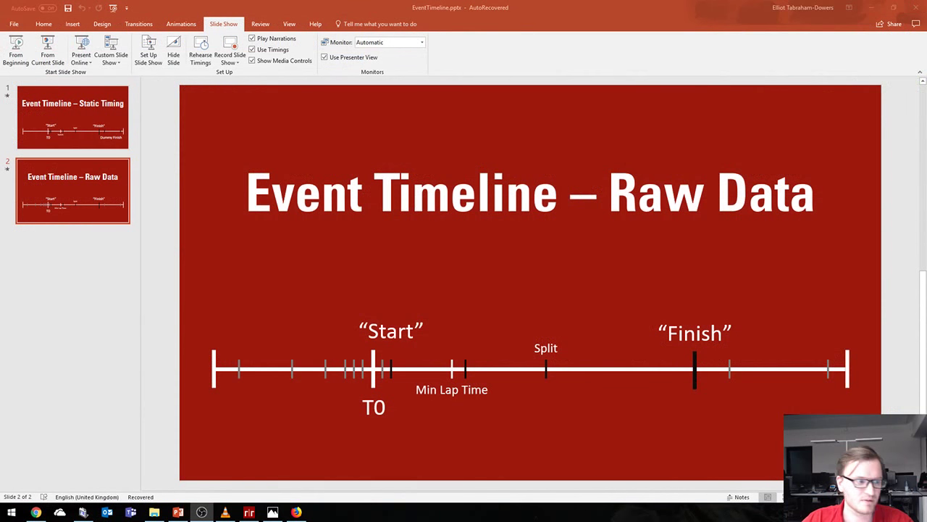
Switch to Firefox and examine the presented results list of the Fun Run - Raw event
left_click(297, 512)
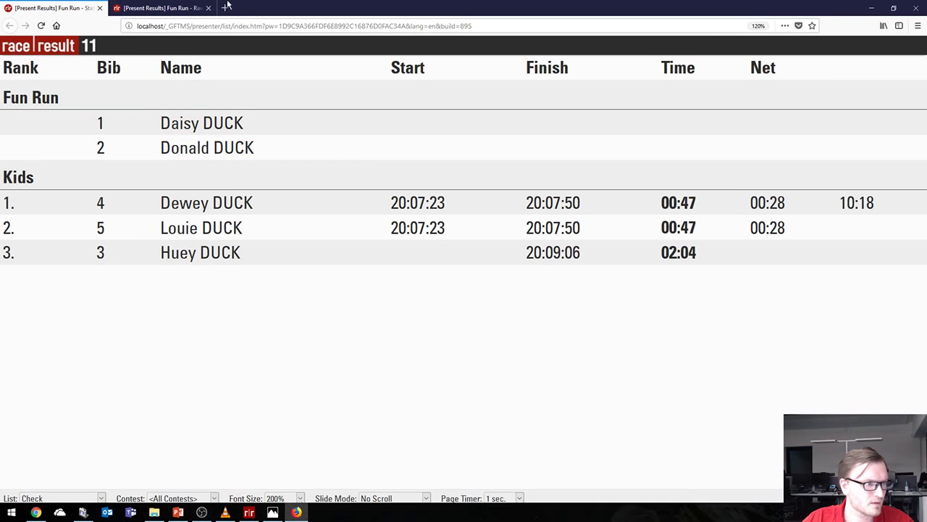
left_click(187, 8)
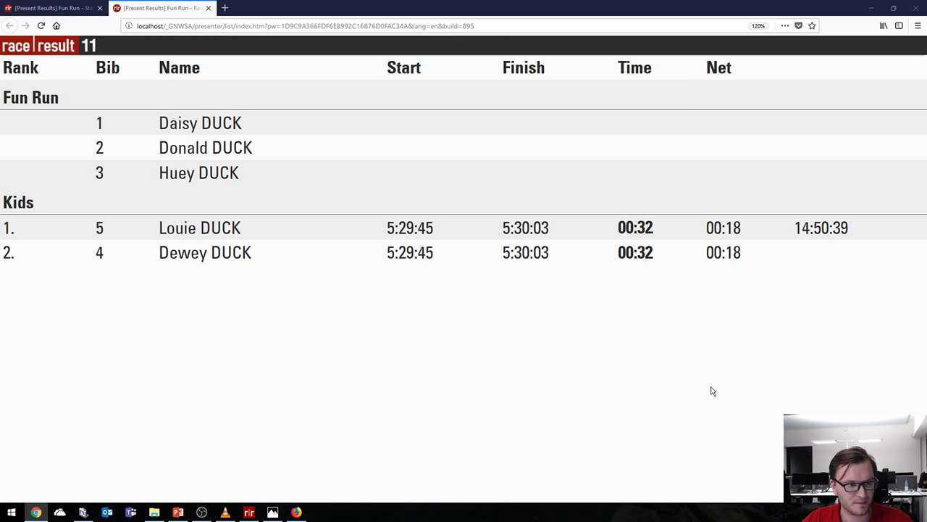
left_click(676, 254)
left_click(667, 224)
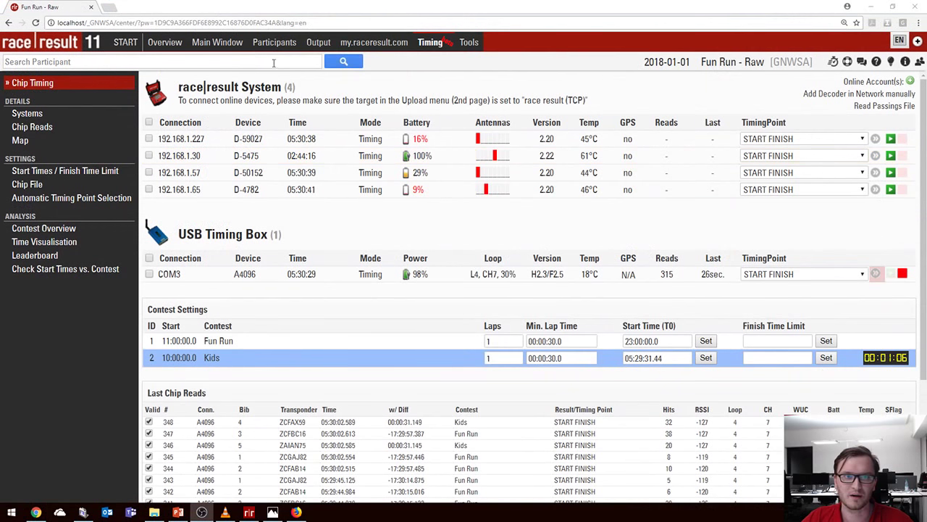
Look up the participant with bib 3 and check their results and timing raw data
left_click(275, 42)
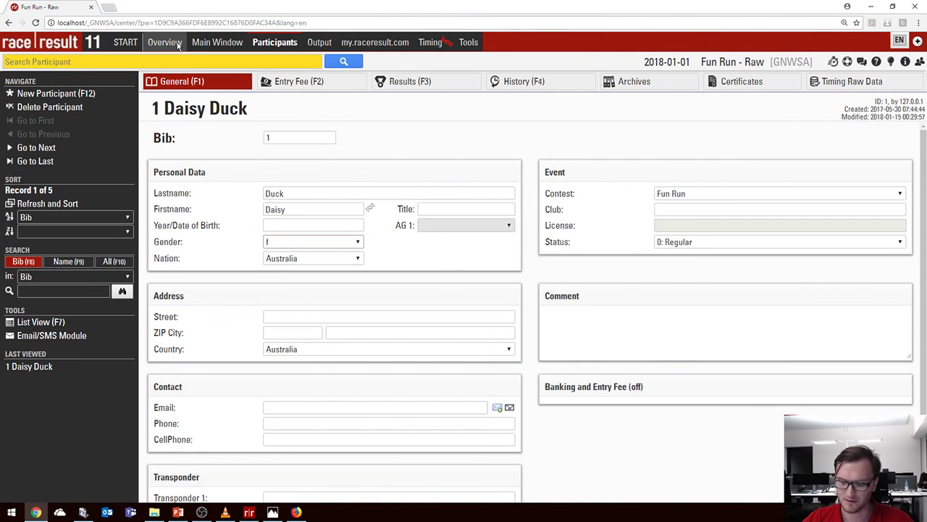
type("3")
key("Return")
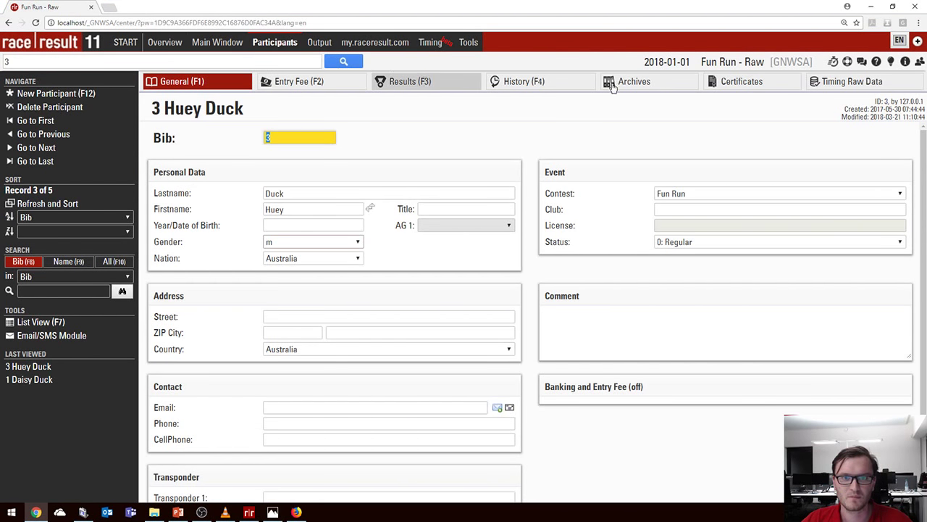
left_click(466, 84)
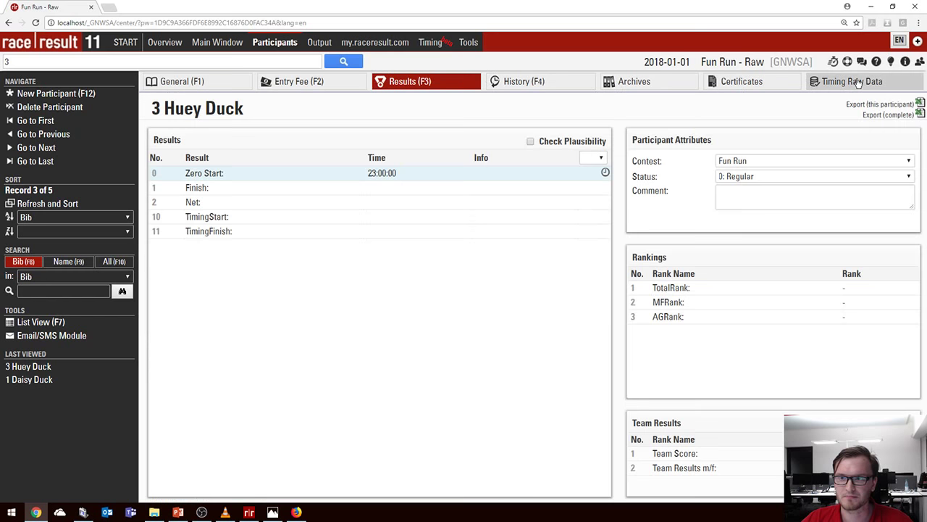
left_click(858, 83)
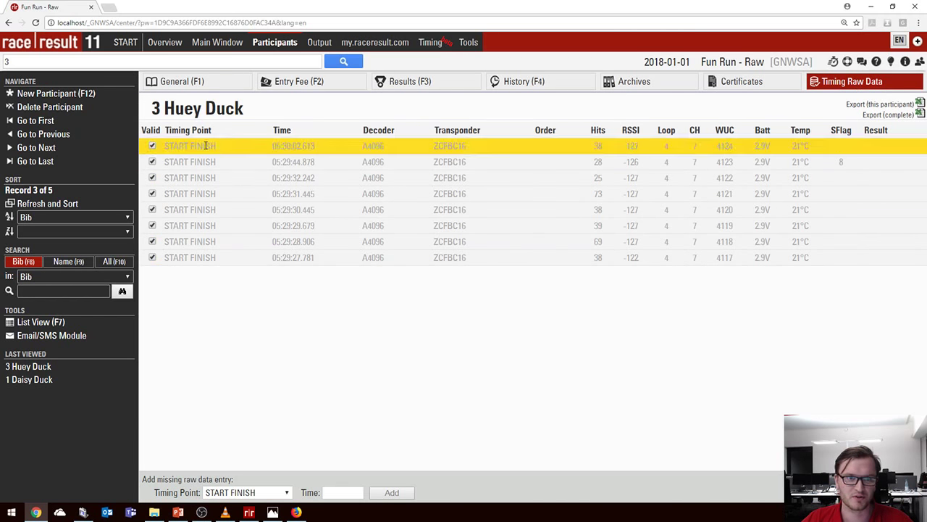
left_click(469, 83)
Change the contest of the bib 3 participant to Kids and check their calculated results
key("F1")
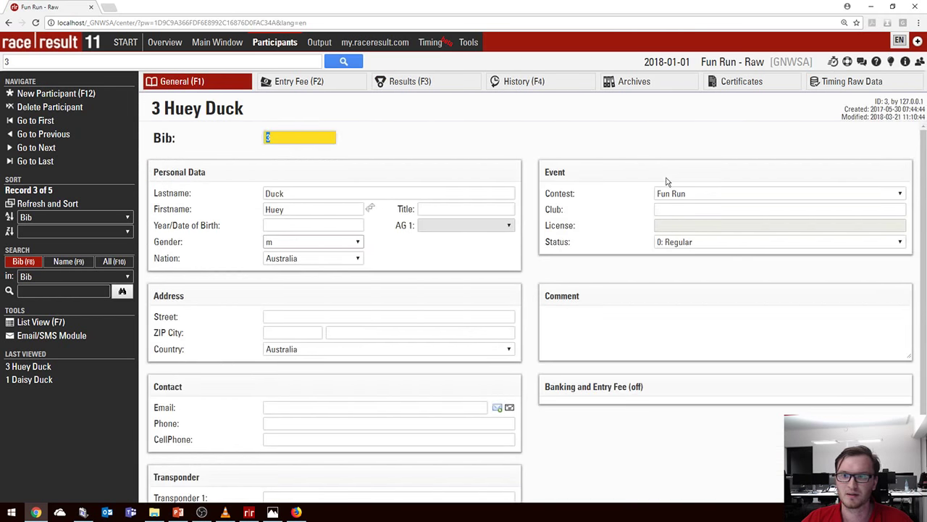
left_click(700, 193)
left_click(687, 229)
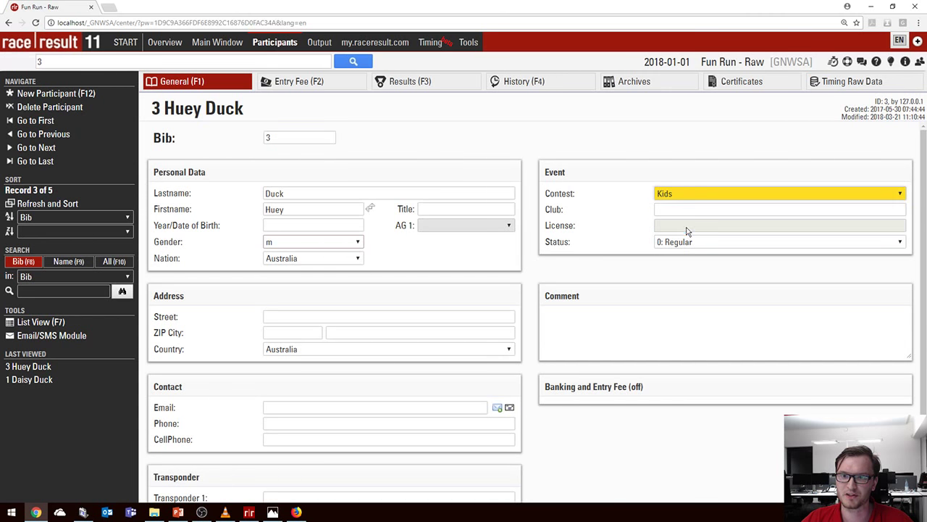
left_click(397, 83)
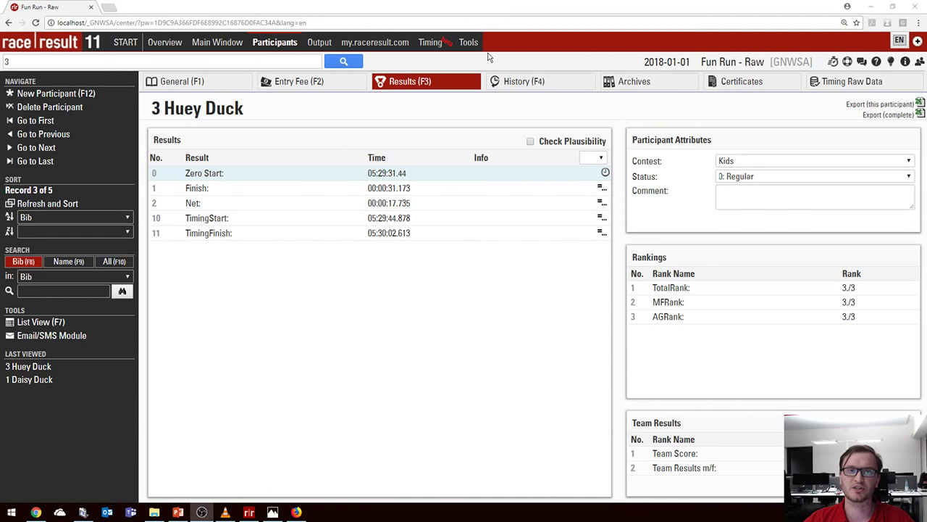
Delete the TimingStart and TimingFinish results from the event's result definitions
left_click(203, 42)
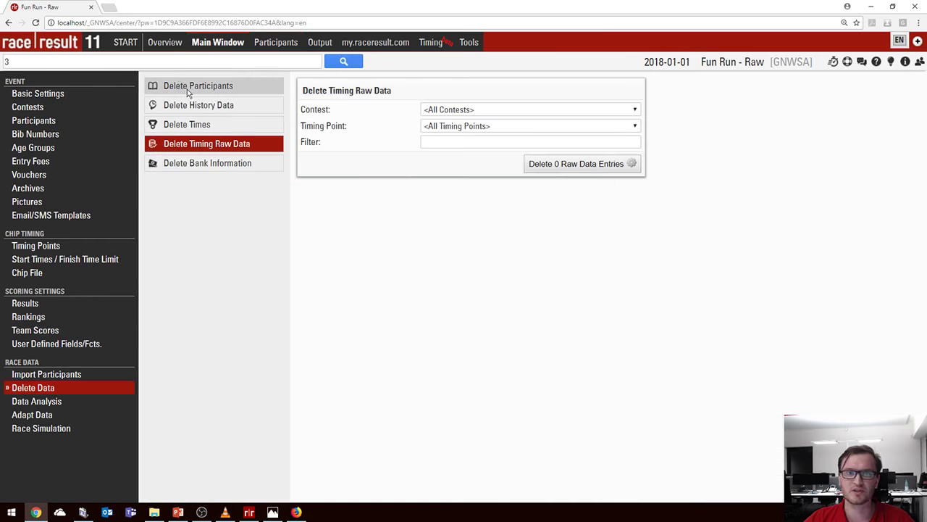
left_click(49, 307)
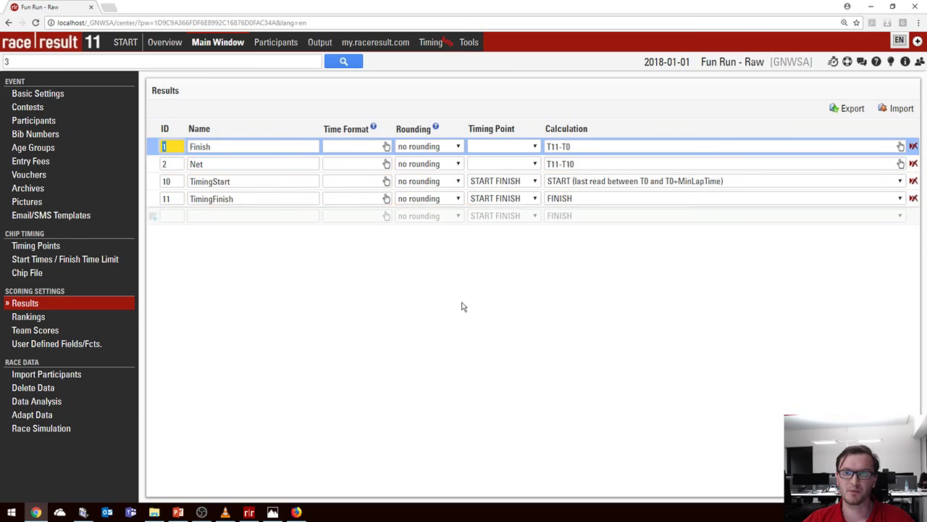
left_click(914, 181)
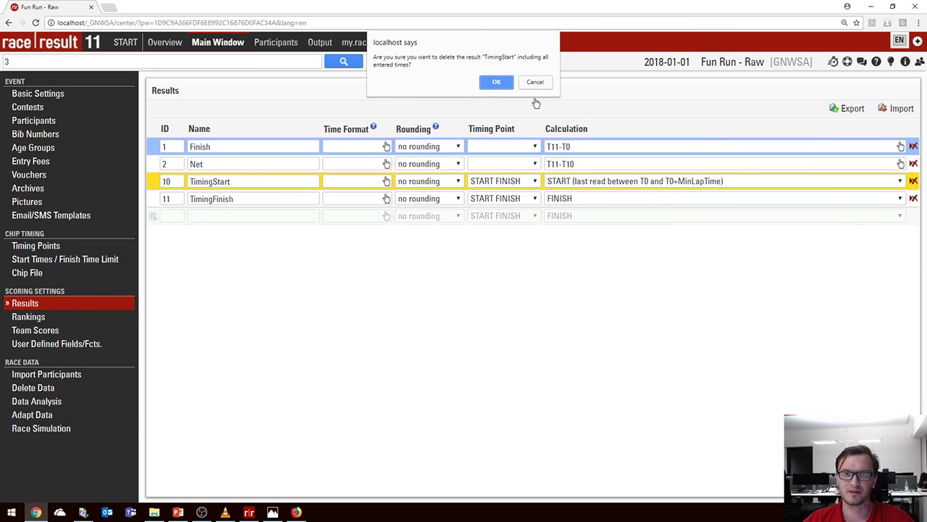
left_click(508, 83)
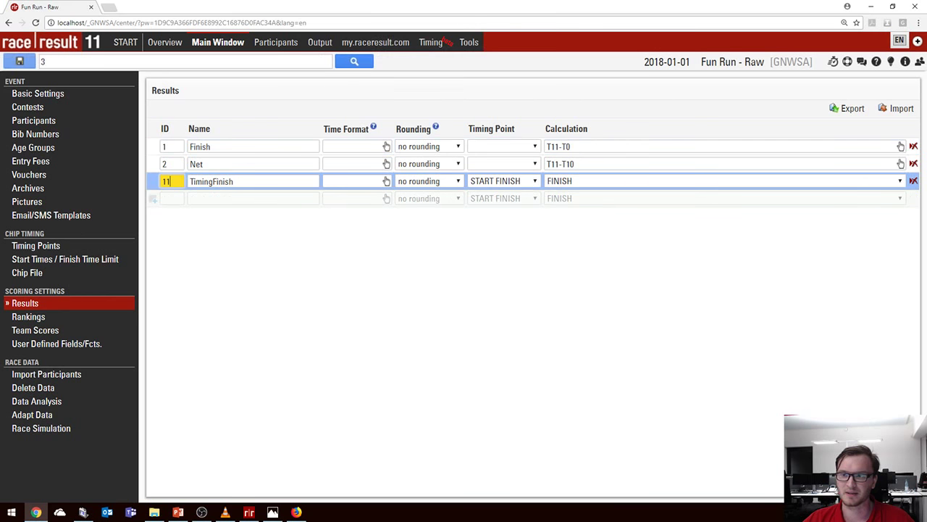
left_click(913, 181)
left_click(496, 82)
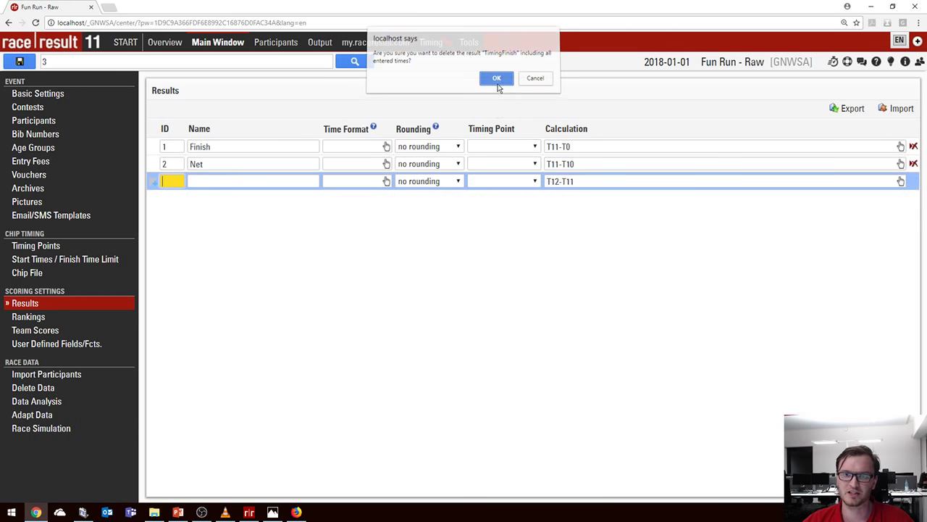
Set the Finish and Net results to the START FINISH timing point, calculated as FINISH and CHIP TIME (FINISH minus START) respectively
left_click(521, 145)
left_click(516, 166)
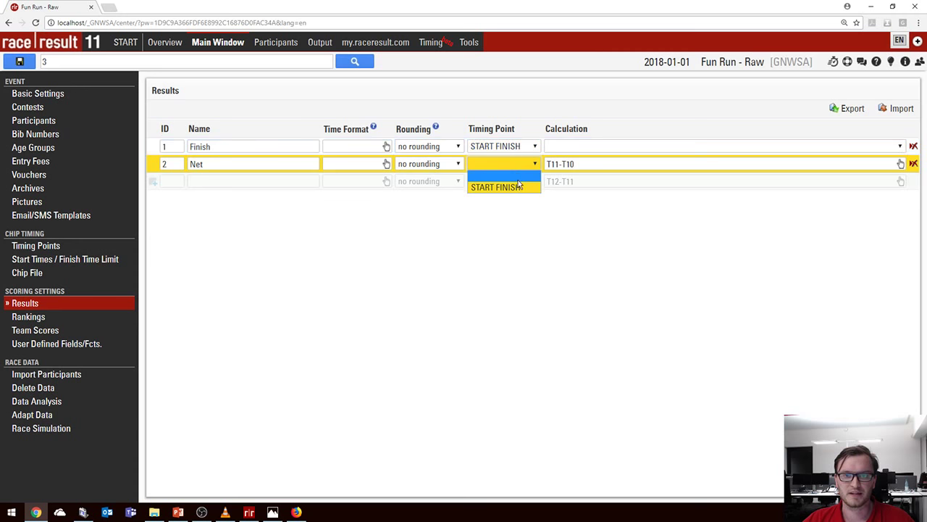
left_click(507, 188)
left_click(623, 147)
left_click(623, 146)
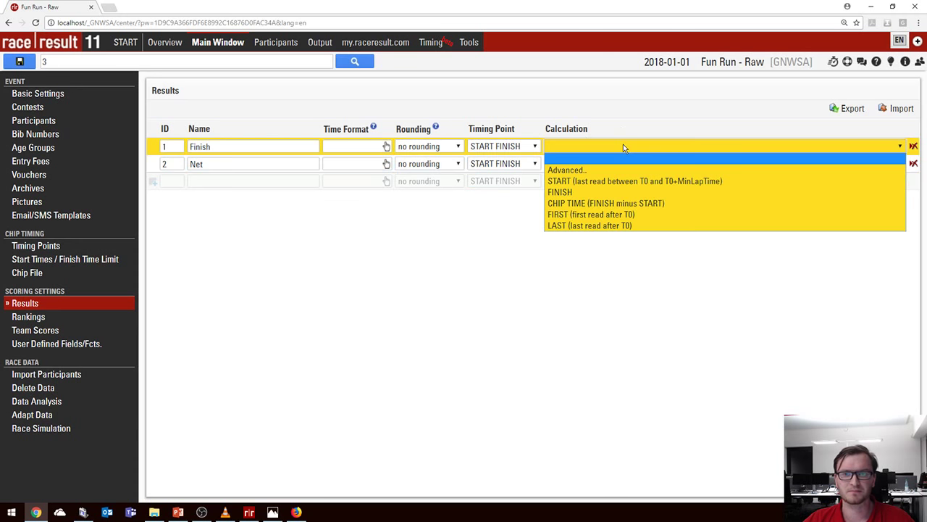
left_click(592, 192)
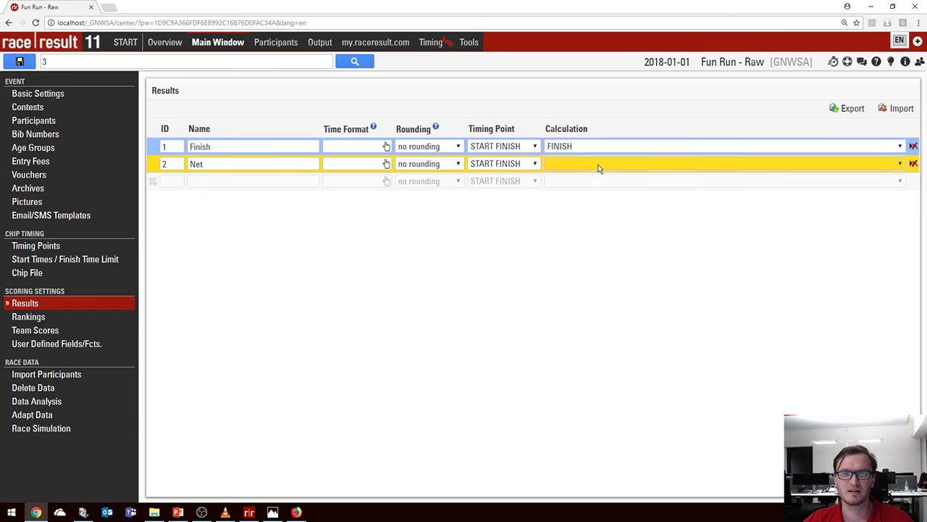
left_click(599, 164)
left_click(569, 215)
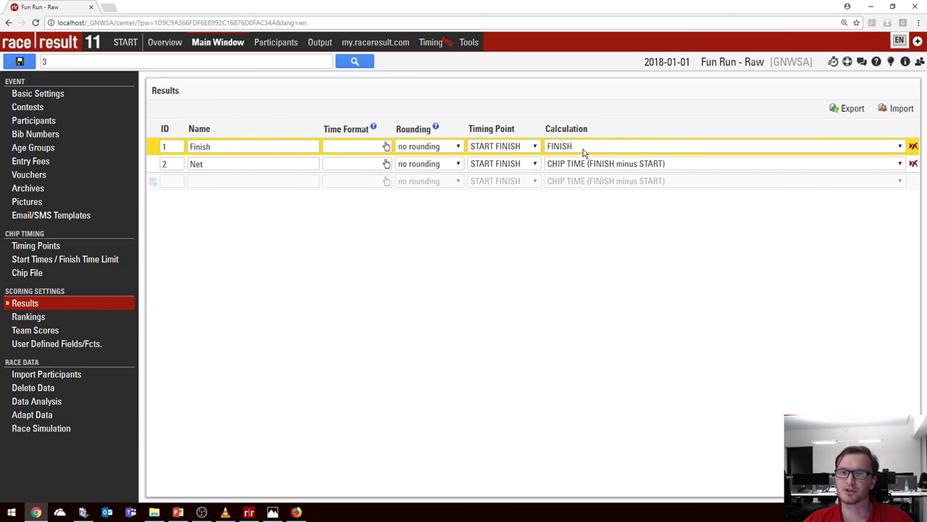
Enable Subtract start time (T0) in the timing point settings, save, and return to the result definitions
left_click(52, 248)
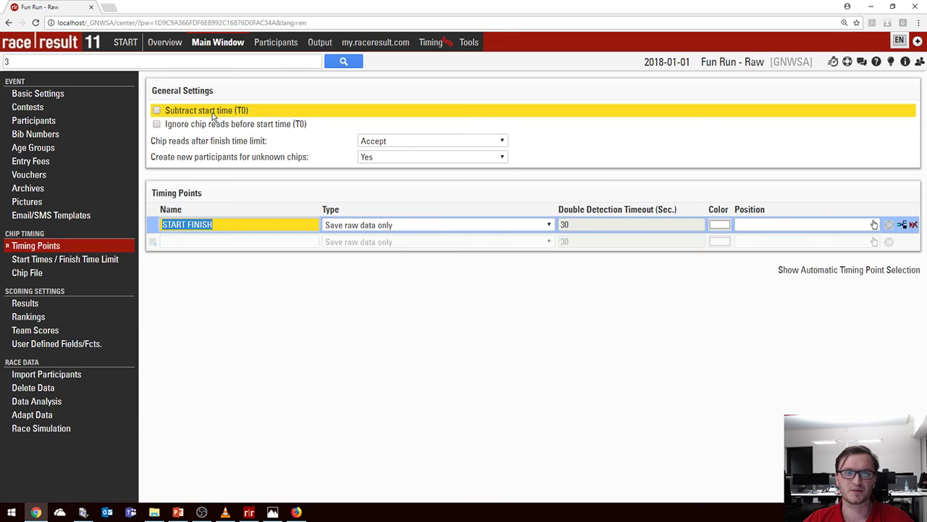
left_click(213, 113)
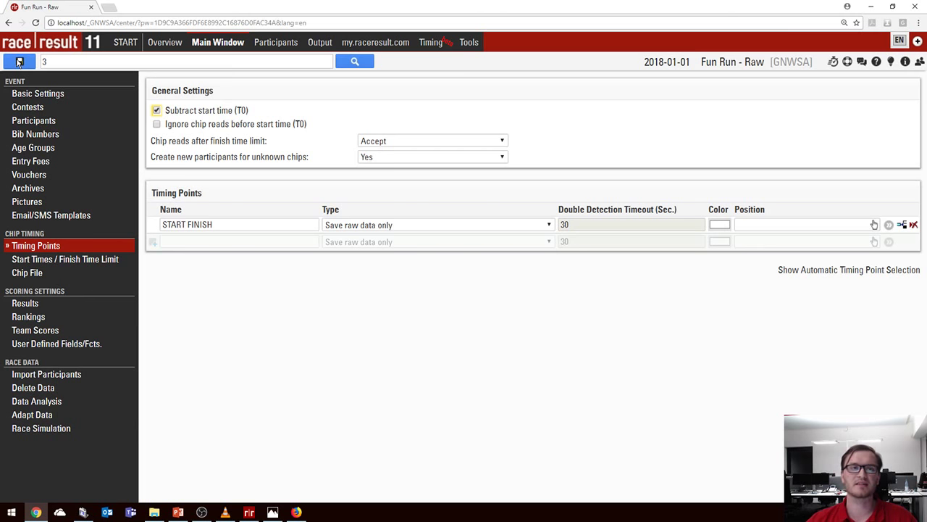
left_click(19, 63)
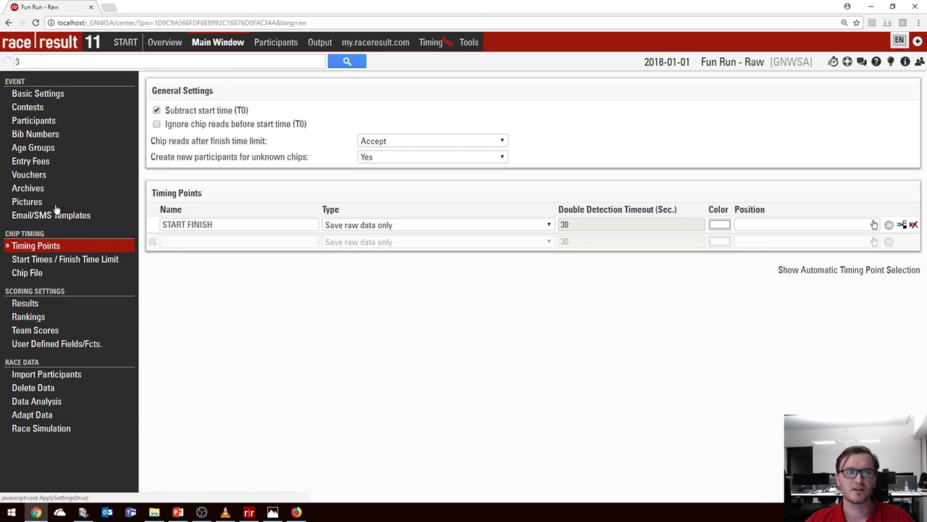
left_click(62, 305)
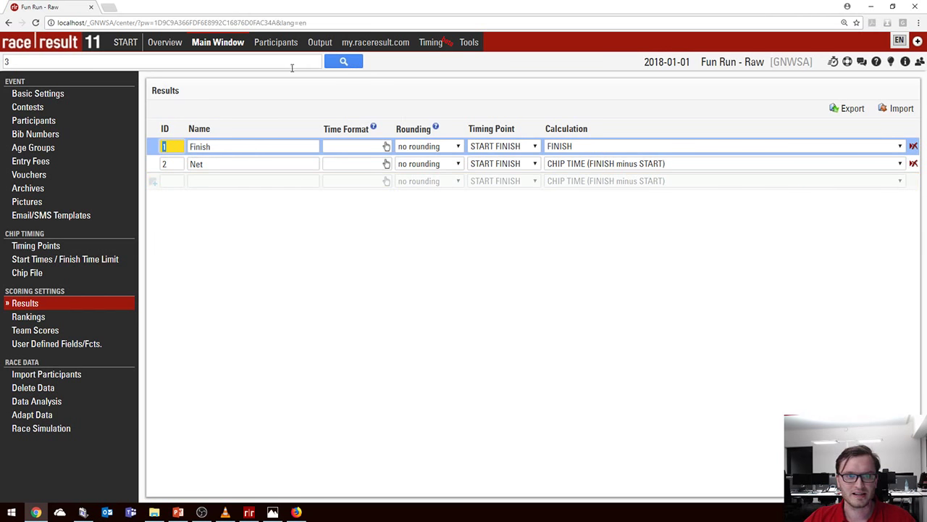
Set the start time (T0) of the Kids contest to 10:00:00 in the chip timing contest settings
left_click(430, 42)
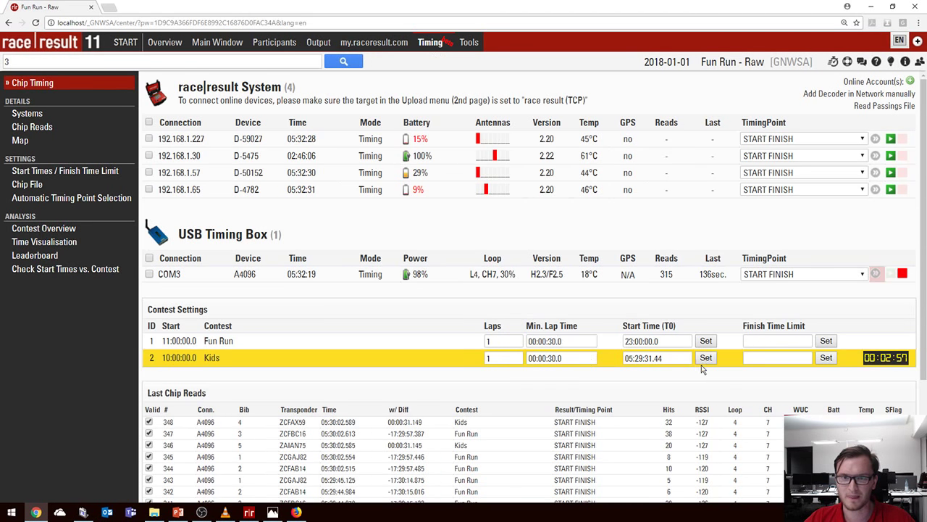
left_click_drag(692, 358, 623, 358)
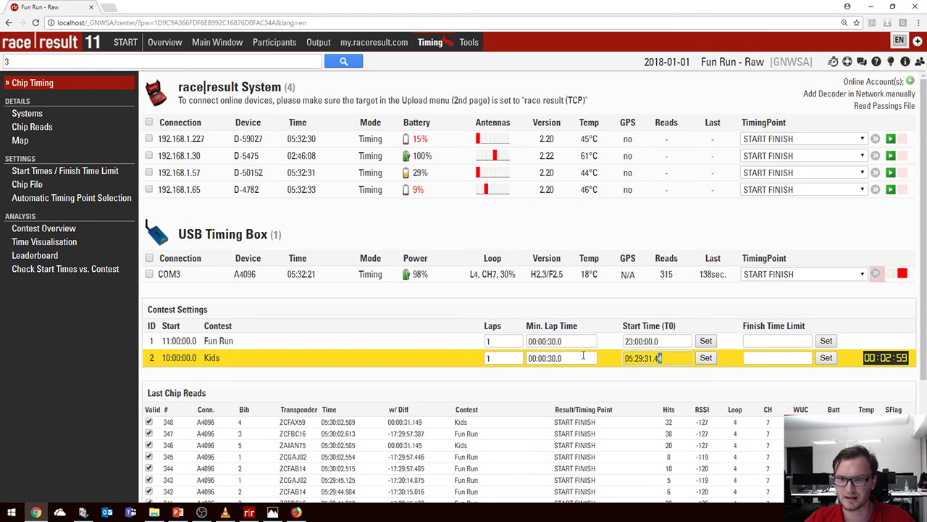
type("10")
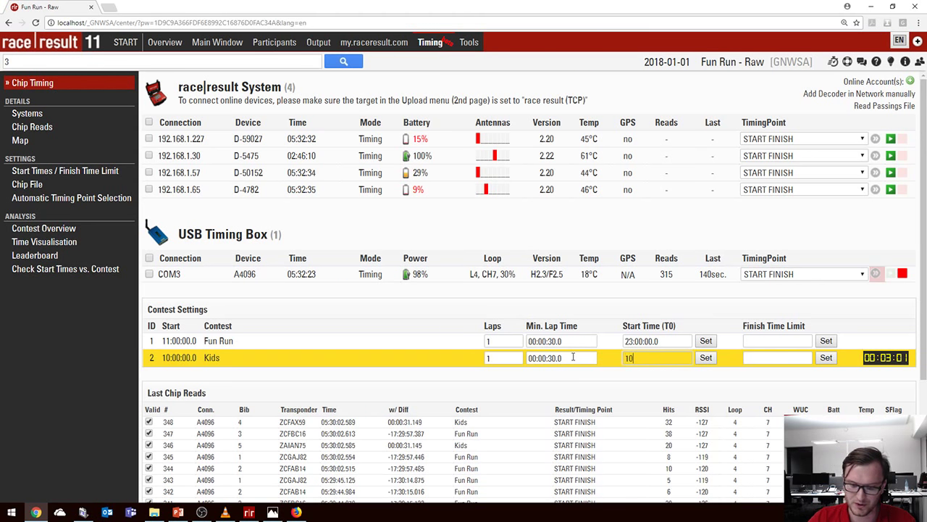
type(":00:00")
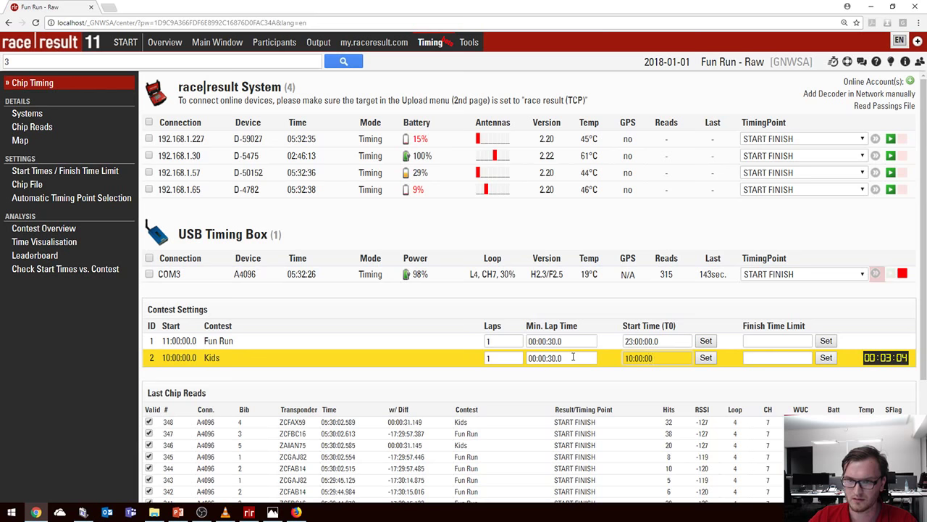
key("Return")
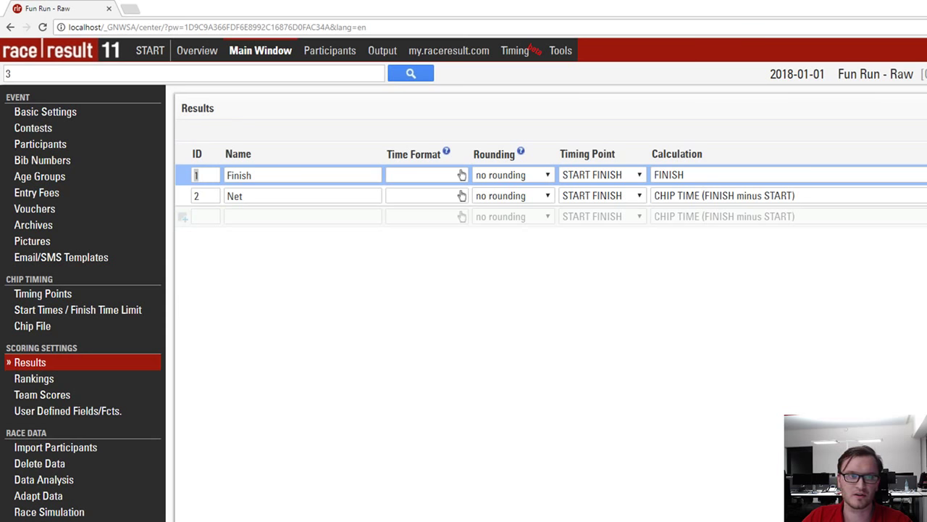
Review the timing point settings, the result definitions and the Fun Run contest settings
left_click(36, 294)
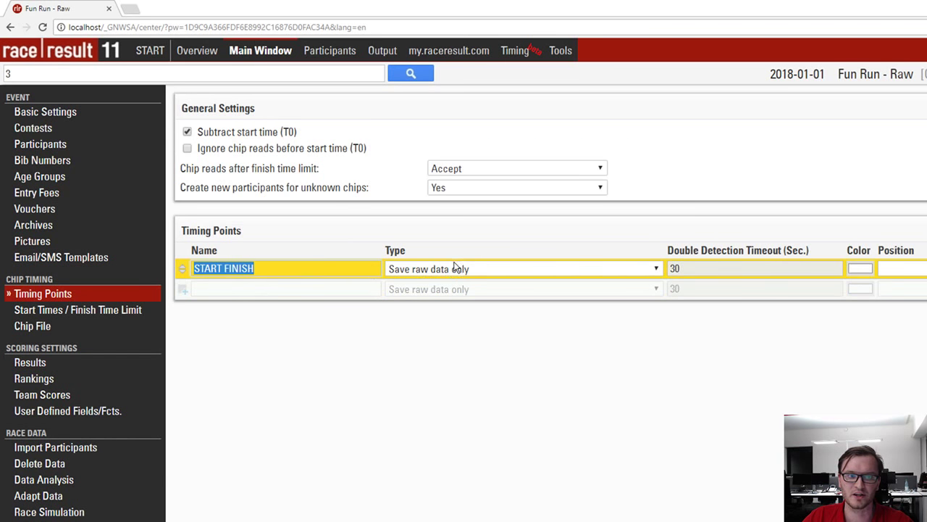
left_click(84, 359)
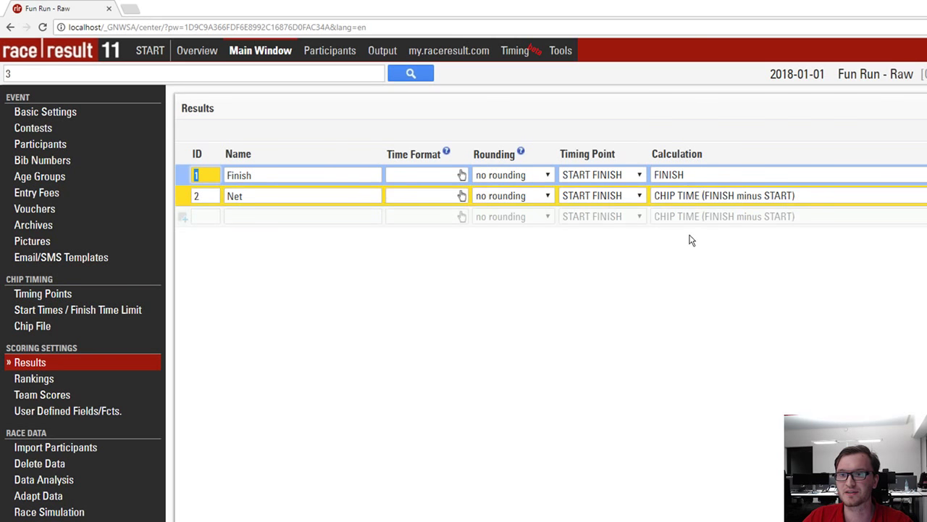
left_click(34, 128)
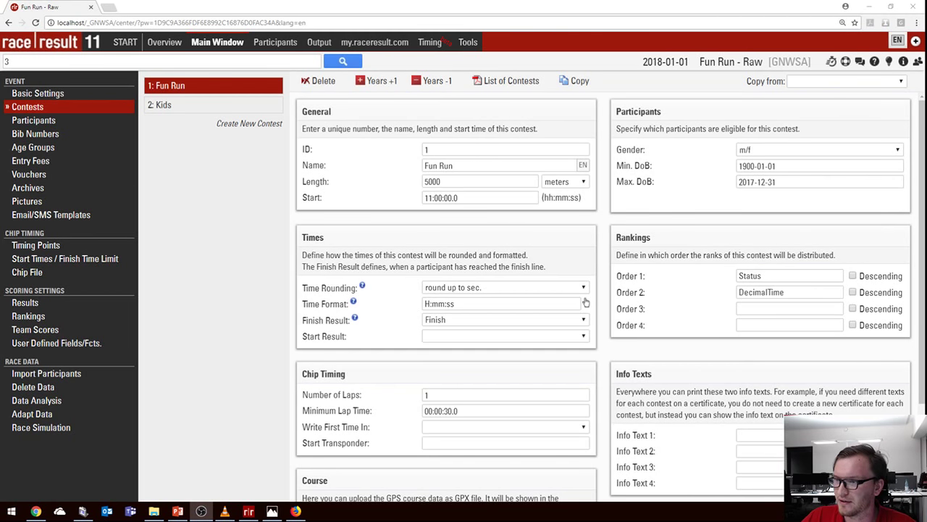
Delete the timing raw data for all contests and all timing points, confirming the deletion
left_click(43, 387)
left_click(237, 141)
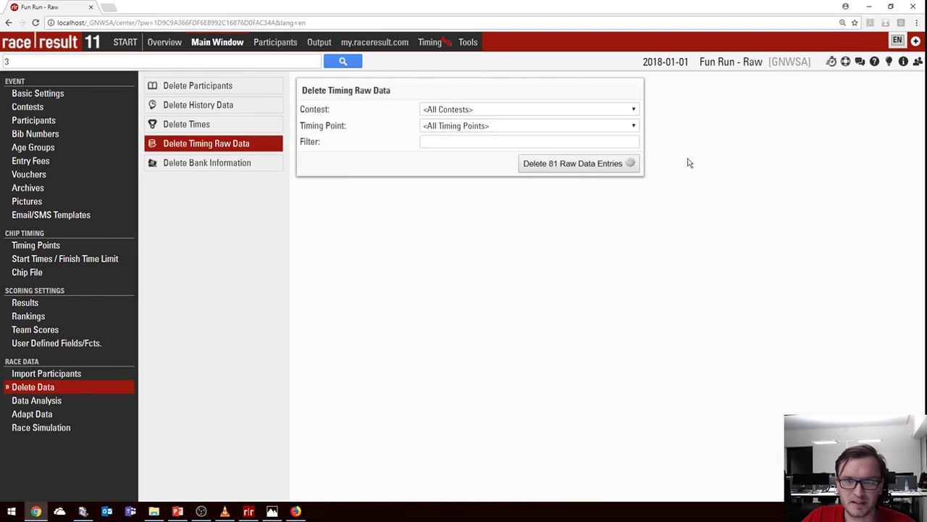
left_click(629, 165)
left_click(496, 74)
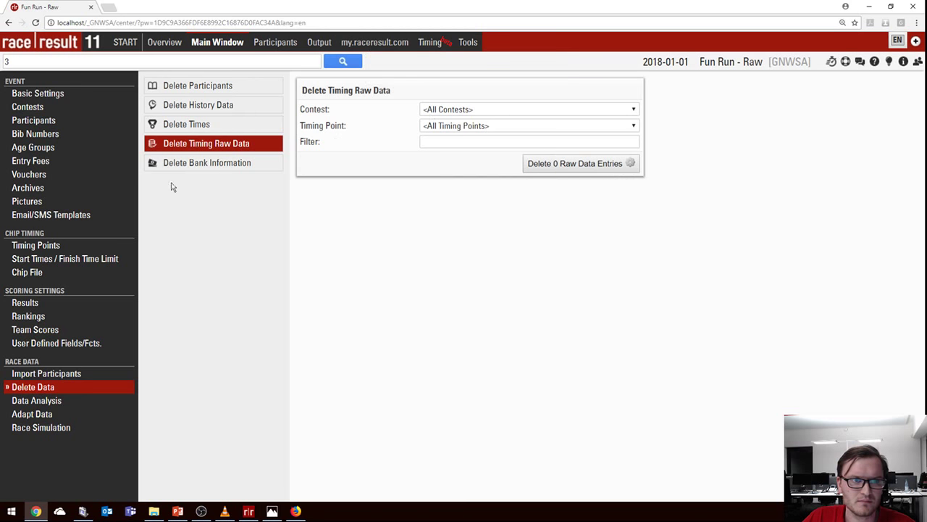
Examine the Number of Laps and Minimum Lap Time in the Fun Run contest's chip timing settings
left_click(60, 108)
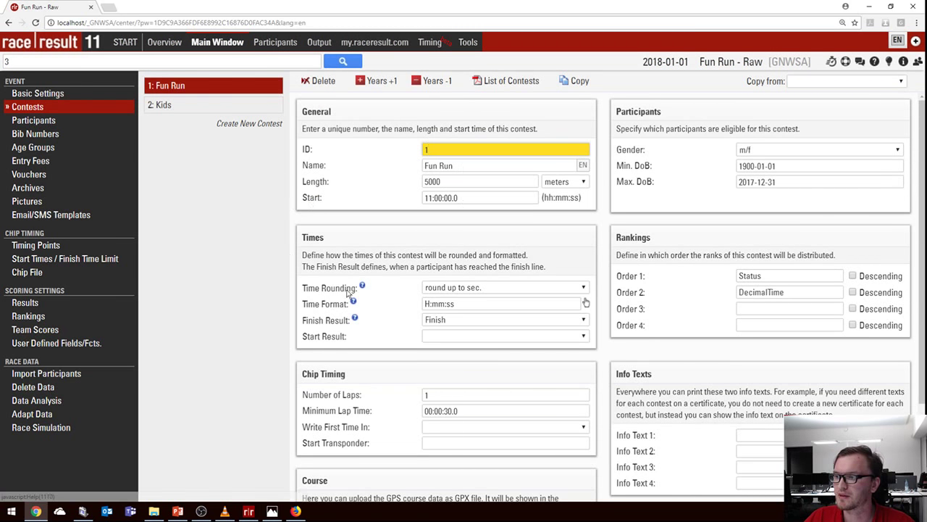
scroll(503, 361, "down", 1)
scroll(503, 362, "down", 2)
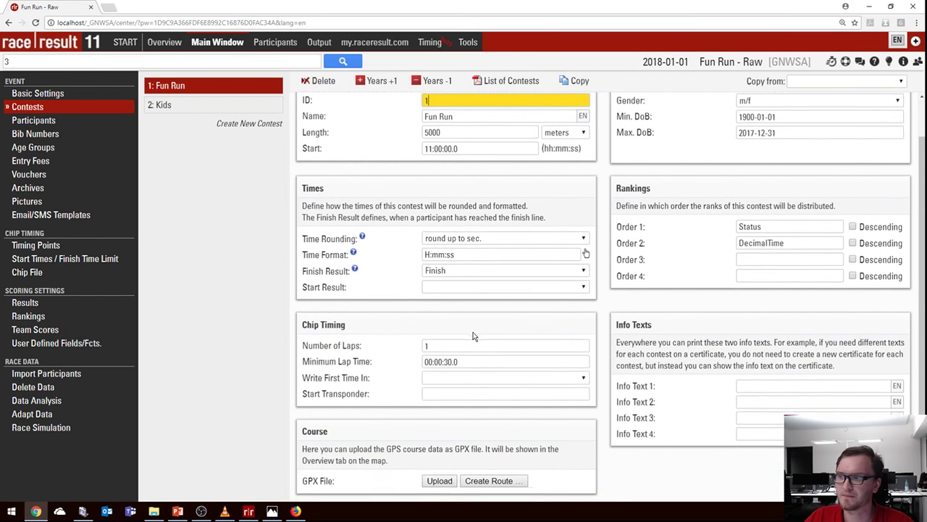
scroll(478, 284, "down", 1)
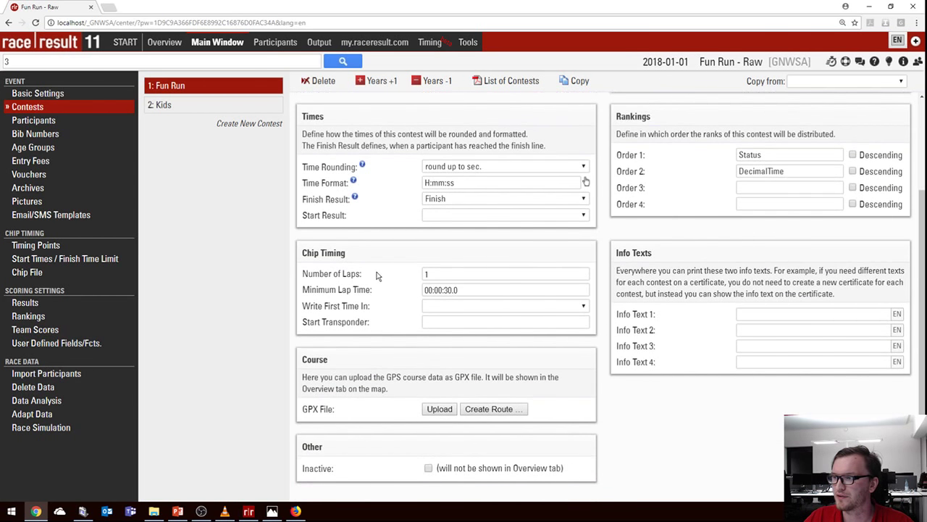
left_click(452, 275)
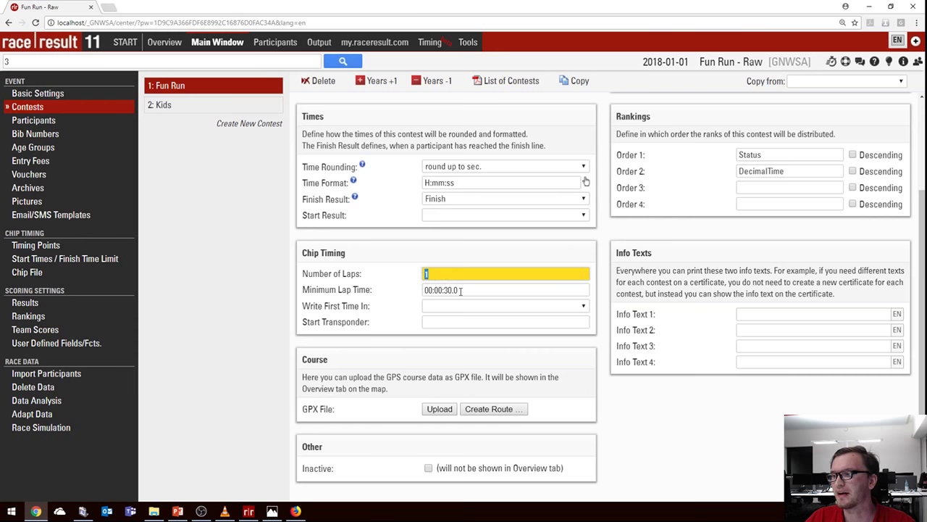
left_click_drag(468, 291, 424, 290)
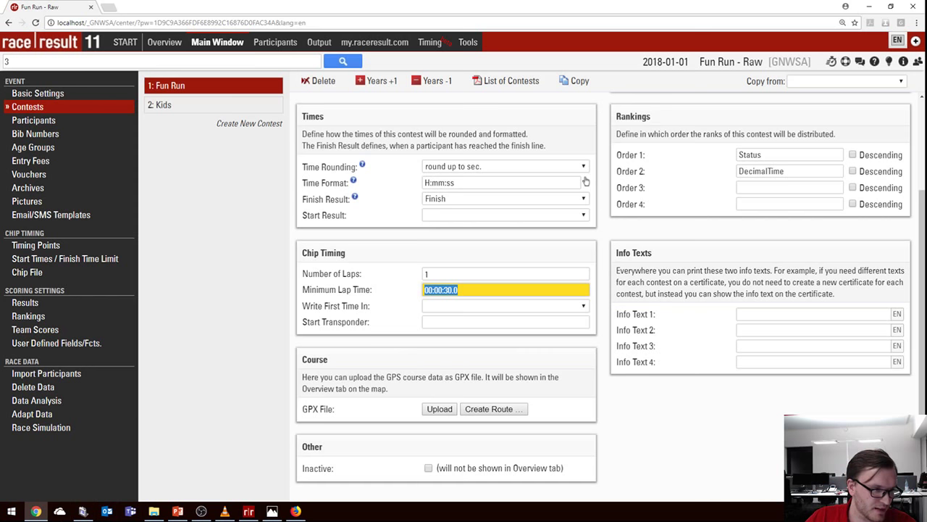
Switch to PowerPoint and present the "Event Timeline – Raw Data" slide full screen
key("alt+Tab")
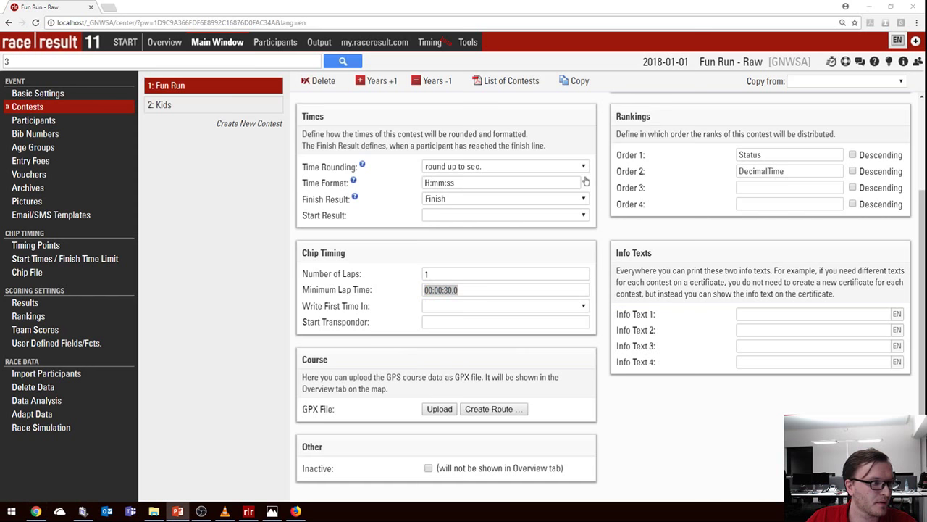
key("shift+F5")
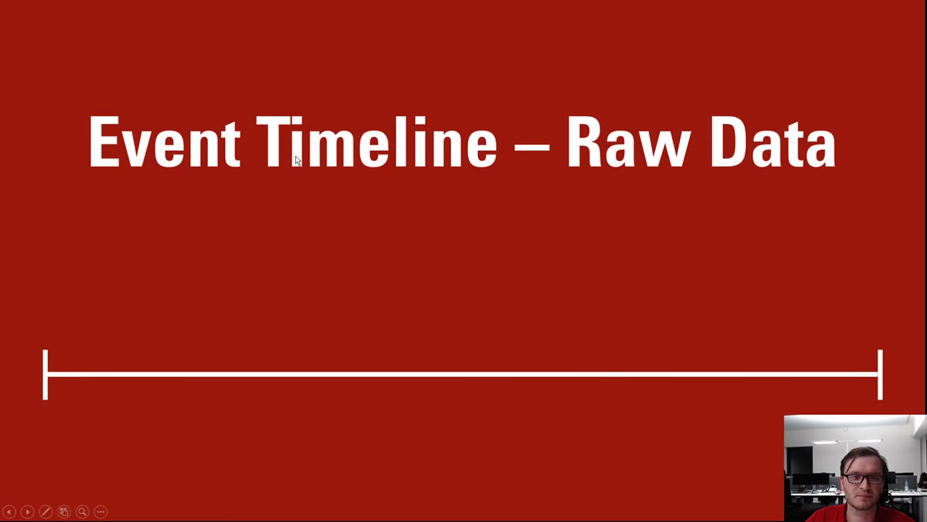